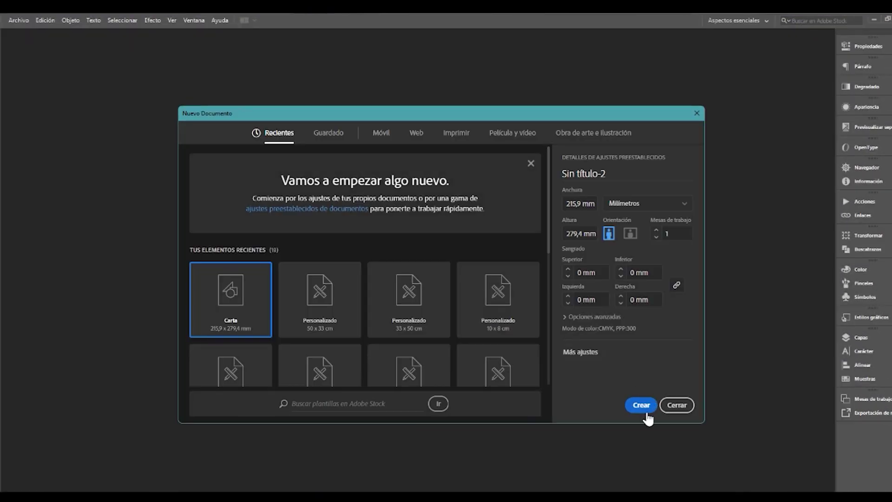
Step: Create the letter-size document and place Boleta.psd on the artboard
{"action": "left_click", "coordinate": [643, 405]}
{"action": "left_click", "coordinate": [18, 20]}
{"action": "left_click", "coordinate": [95, 181]}
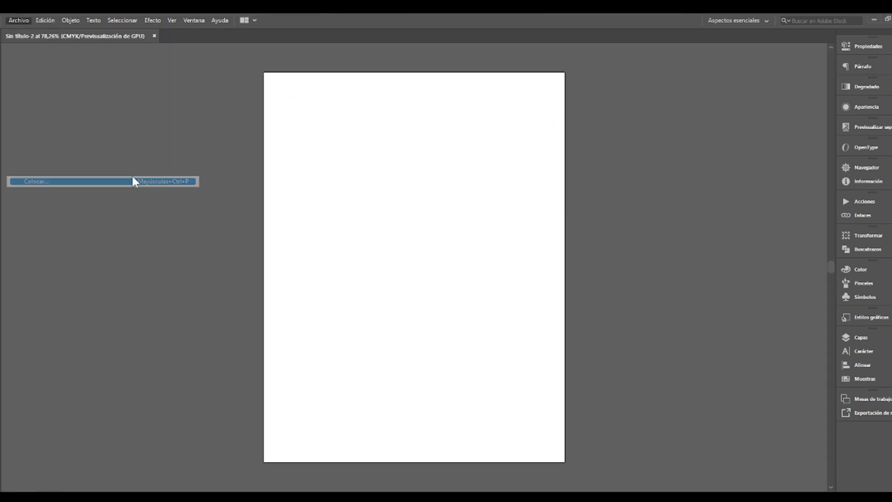
{"action": "left_click", "coordinate": [205, 114]}
{"action": "key", "text": "Return"}
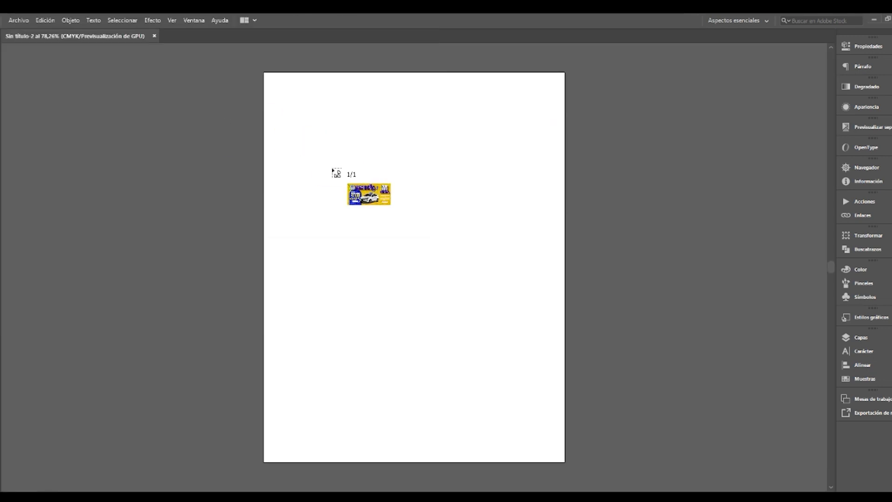
{"action": "left_click", "coordinate": [331, 168]}
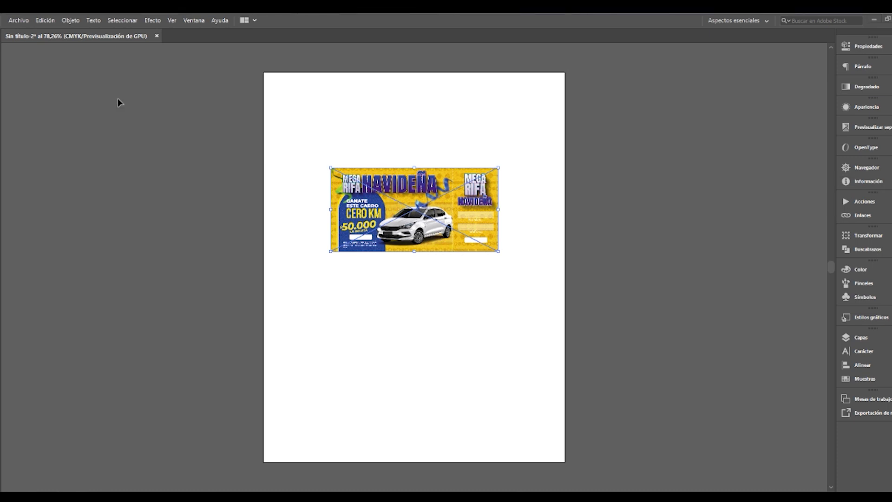
Step: Fit the artboard to the ticket artwork bounds and zoom in on it
{"action": "left_click", "coordinate": [71, 20]}
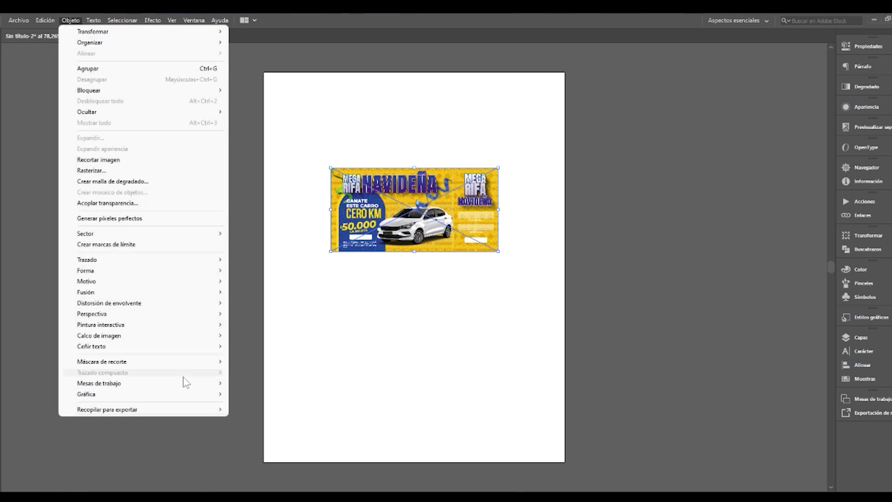
{"action": "mouse_move", "coordinate": [99, 383]}
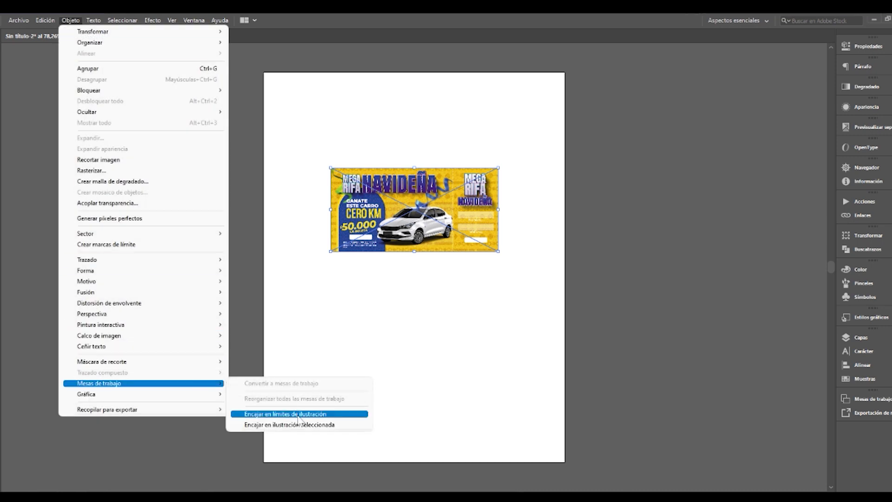
{"action": "left_click", "coordinate": [298, 414]}
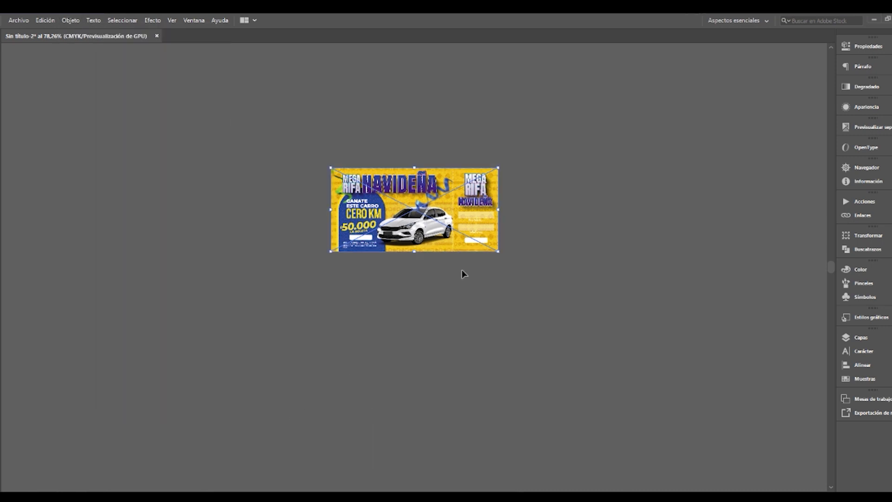
{"action": "key", "text": "ctrl+plus"}
{"action": "key", "text": "ctrl+plus"}
{"action": "key", "text": "ctrl+plus"}
{"action": "key", "text": "ctrl+plus"}
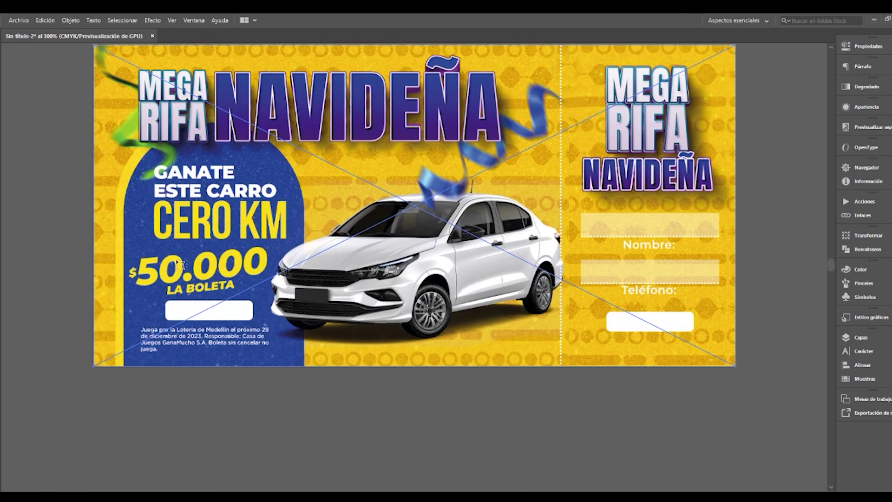
Step: Type 00 in the white box under LA BOLETA and centre it
{"action": "left_click", "coordinate": [180, 310]}
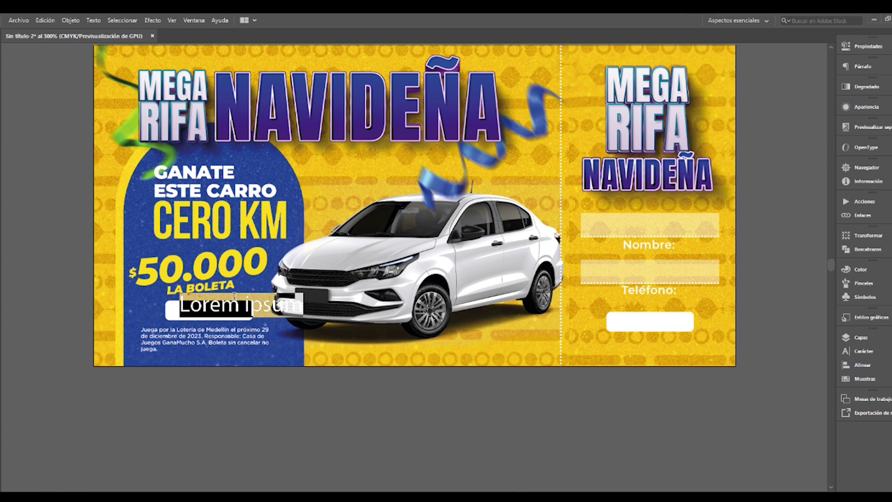
{"action": "type", "text": "00"}
{"action": "key", "text": "Escape"}
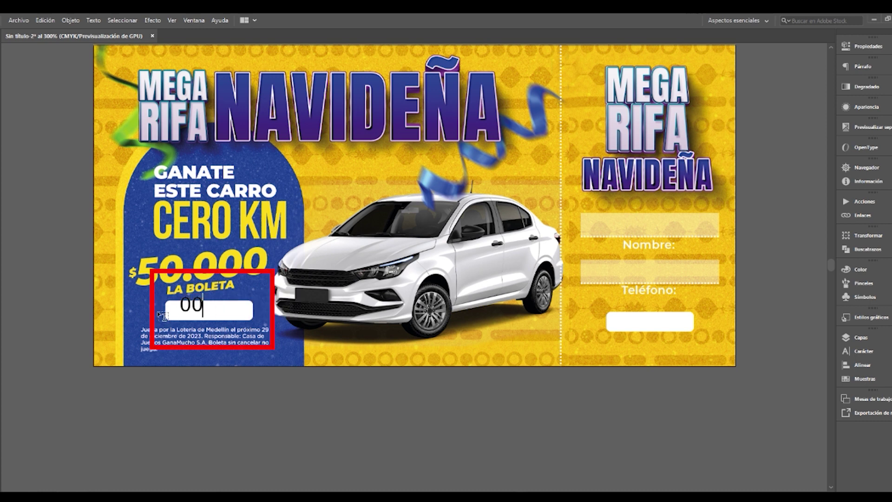
{"action": "left_click_drag", "start_coordinate": [192, 305], "coordinate": [202, 310]}
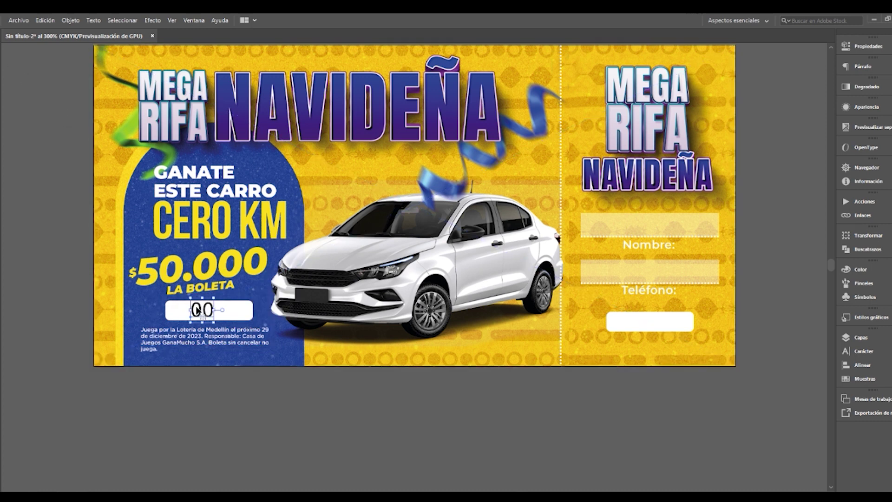
Step: Make the 00 red Montserrat Black and Alt-drag a copy into the Teléfono box
{"action": "left_click", "coordinate": [854, 351]}
{"action": "left_click", "coordinate": [766, 348]}
{"action": "type", "text": "Montserrat"}
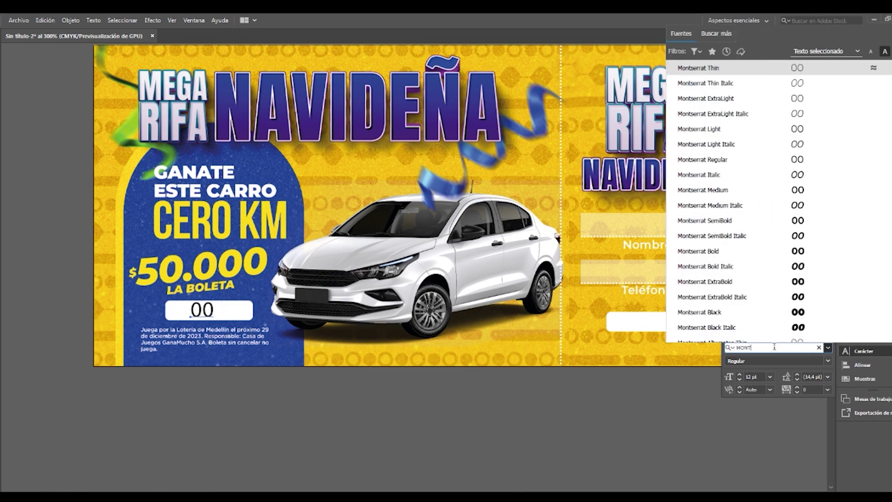
{"action": "left_click", "coordinate": [757, 312]}
{"action": "left_click", "coordinate": [367, 177]}
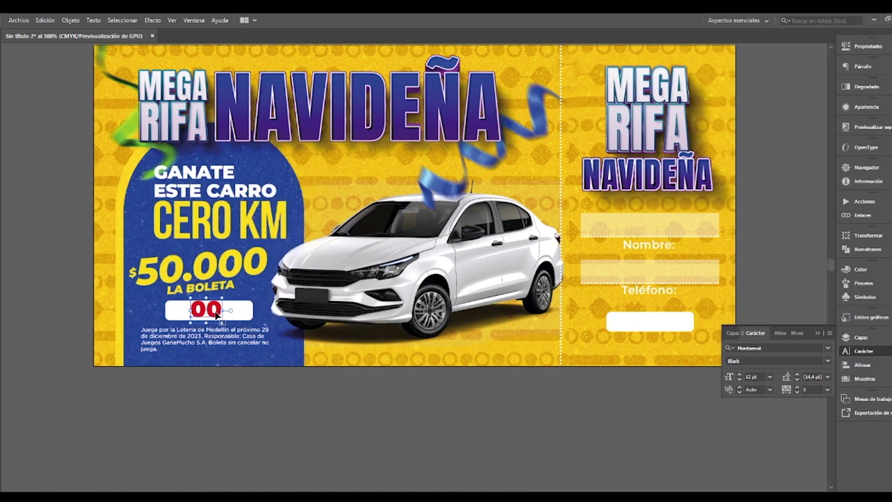
{"action": "key", "text": "ctrl+alt+t"}
{"action": "left_click_drag", "start_coordinate": [214, 318], "coordinate": [657, 328]}
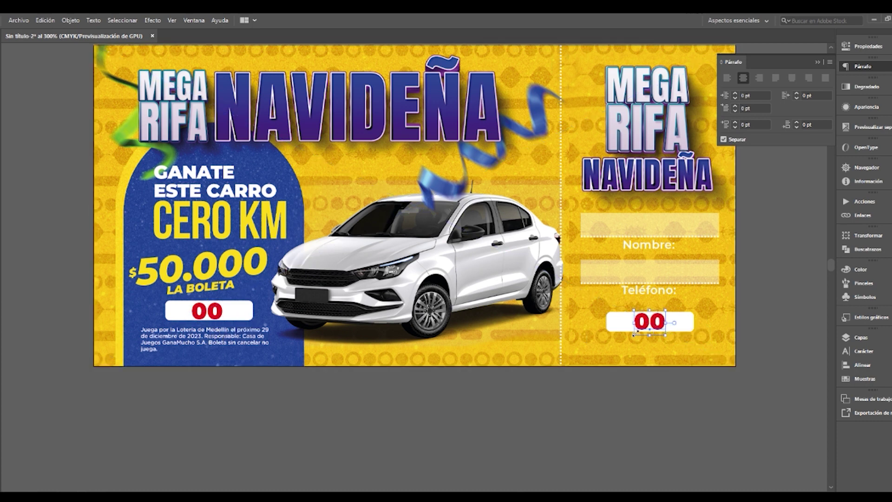
{"action": "left_click", "coordinate": [818, 61]}
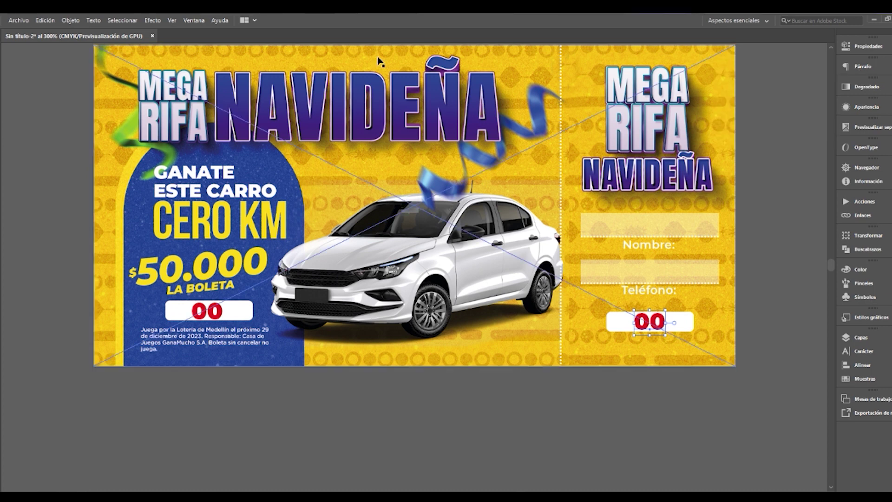
Step: In the Variables panel, make the main and stub 00 numbers dynamic text variables
{"action": "left_click", "coordinate": [195, 20]}
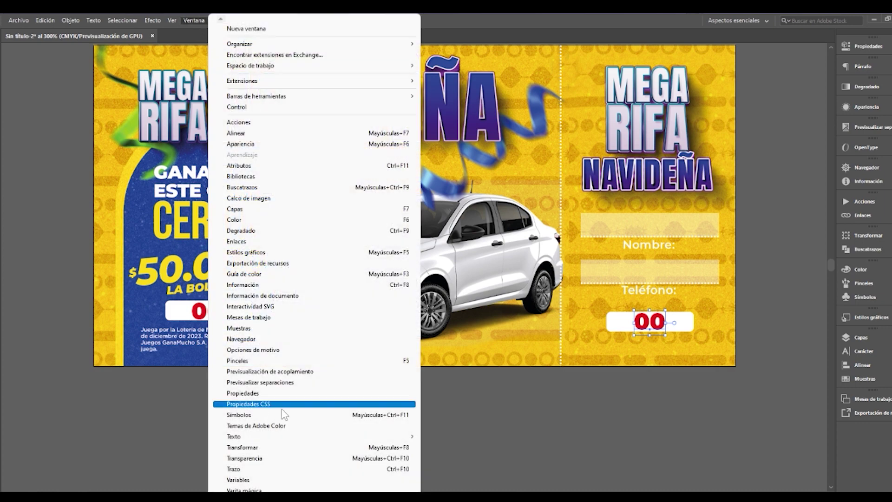
{"action": "left_click", "coordinate": [316, 479]}
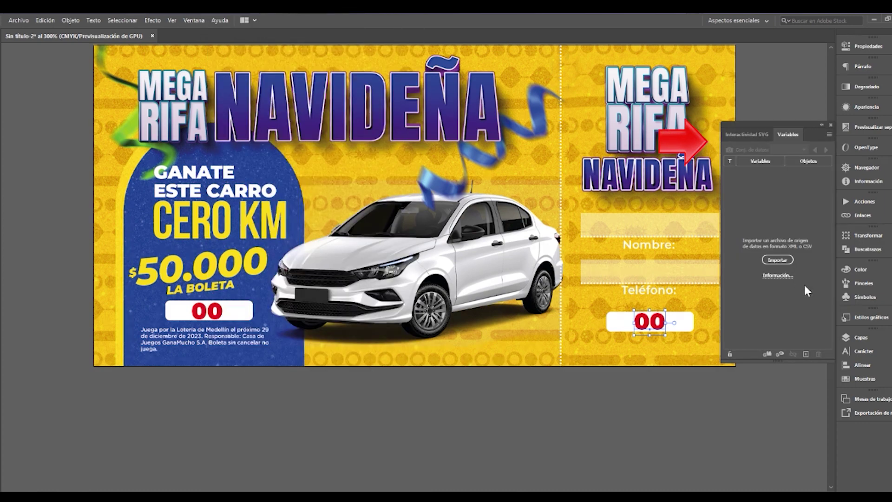
{"action": "left_click", "coordinate": [221, 307]}
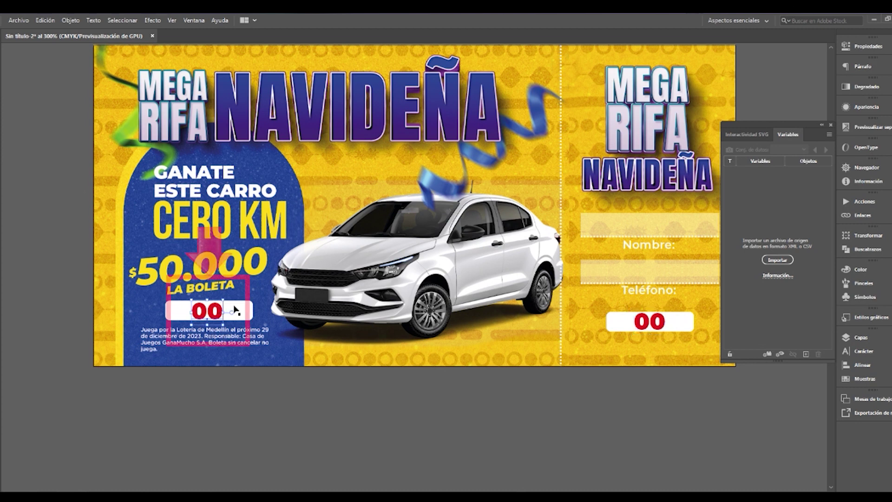
{"action": "left_click", "coordinate": [767, 354]}
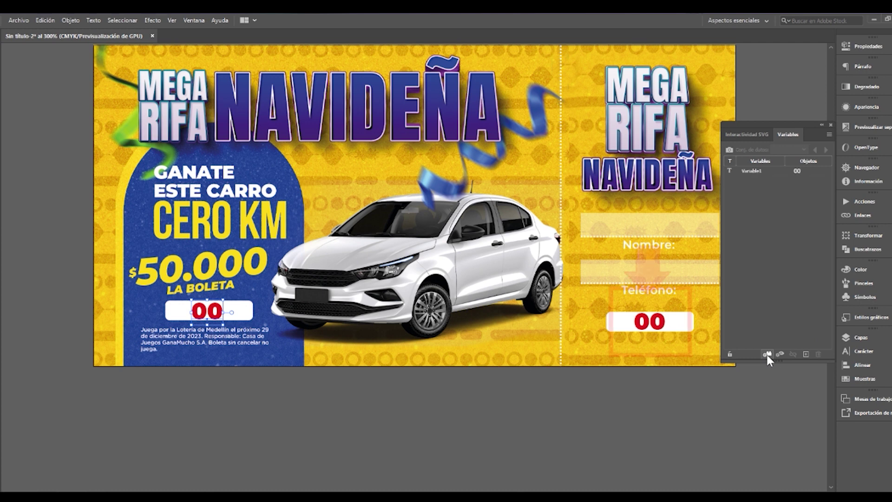
{"action": "left_click", "coordinate": [667, 328]}
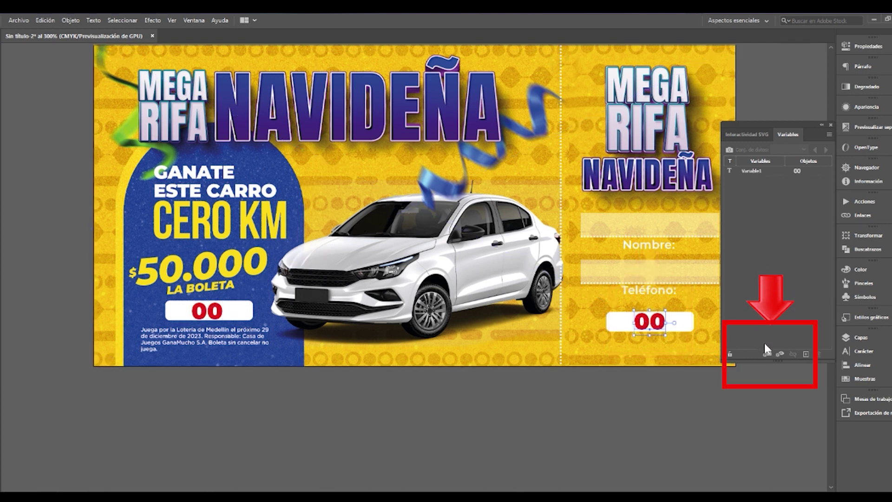
{"action": "left_click", "coordinate": [767, 355]}
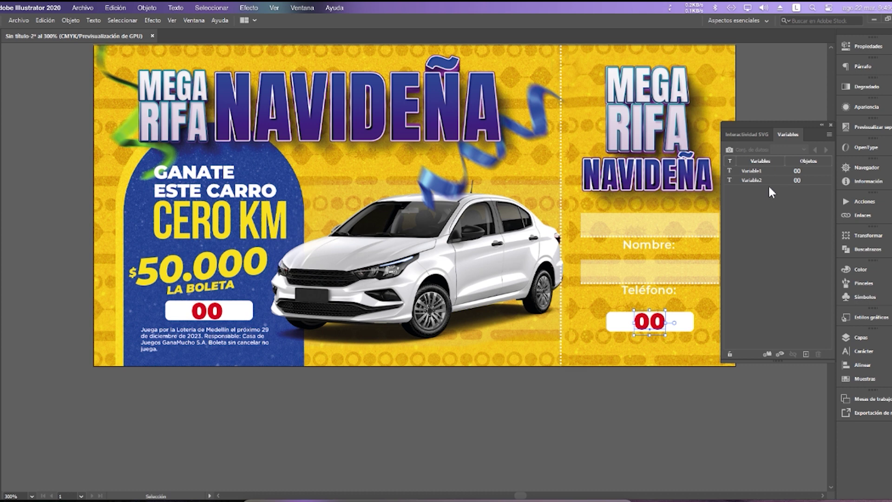
Step: Rename Variable1 to numprincipal and Variable2 to numdesprendible
{"action": "double_click", "coordinate": [754, 170]}
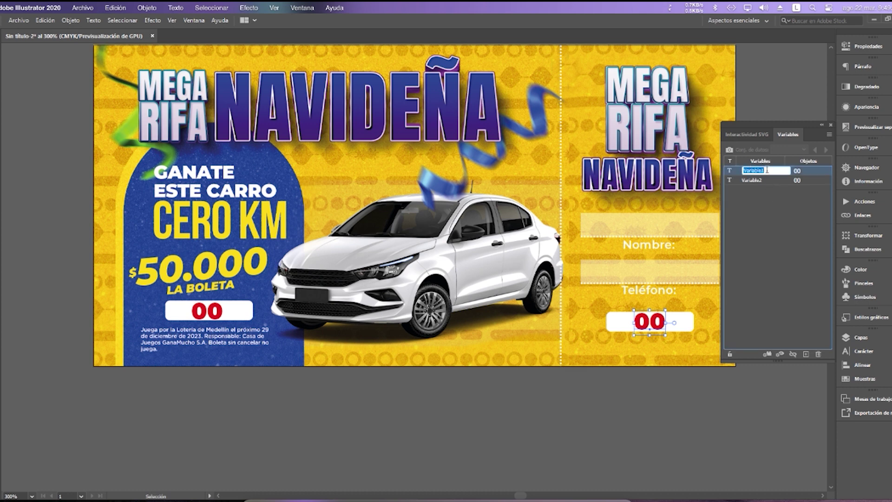
{"action": "type", "text": "N"}
{"action": "double_click", "coordinate": [759, 181]}
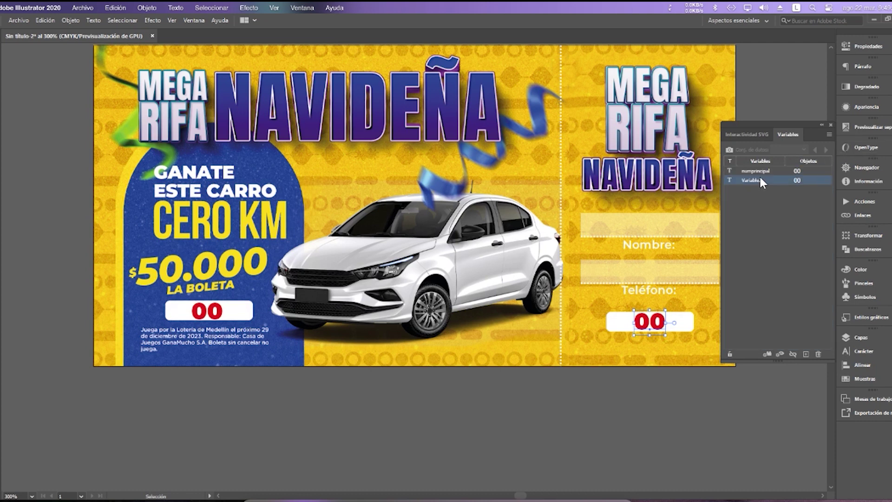
{"action": "type", "text": "numdesprend"}
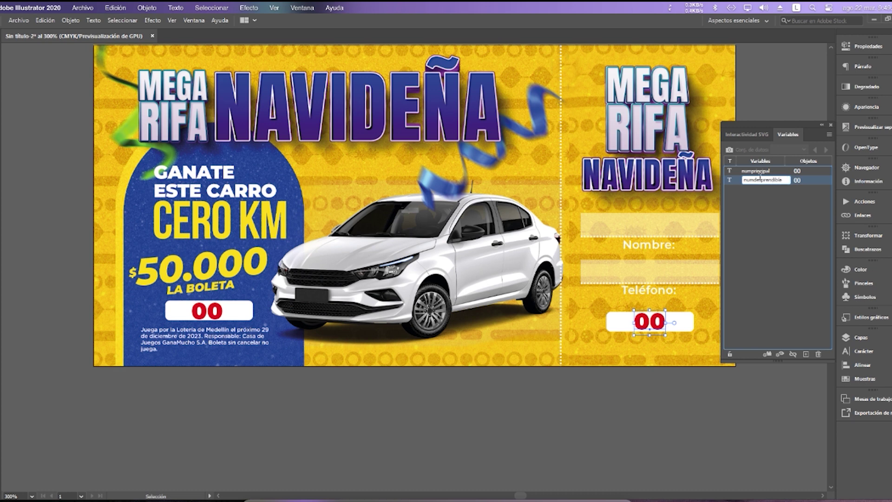
{"action": "key", "text": "Return"}
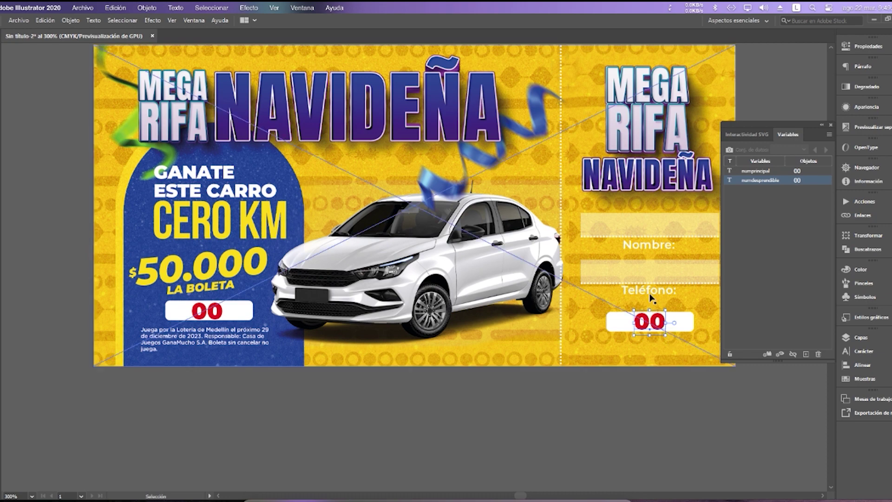
{"action": "mouse_move", "coordinate": [641, 233]}
{"action": "left_mouse_down"}
{"action": "mouse_move", "coordinate": [572, 282]}
{"action": "mouse_move", "coordinate": [585, 279]}
{"action": "left_mouse_up"}
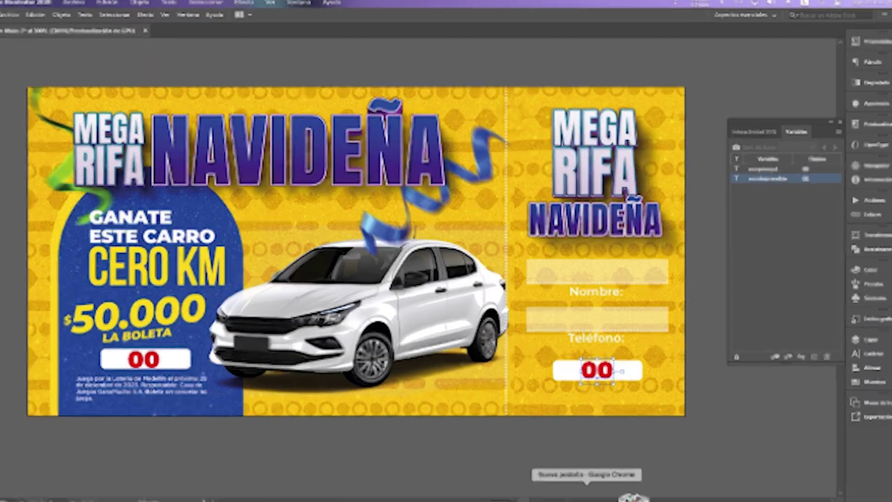
Step: Go to sheets.google.com in Chrome and create a blank spreadsheet
{"action": "left_click", "coordinate": [584, 498]}
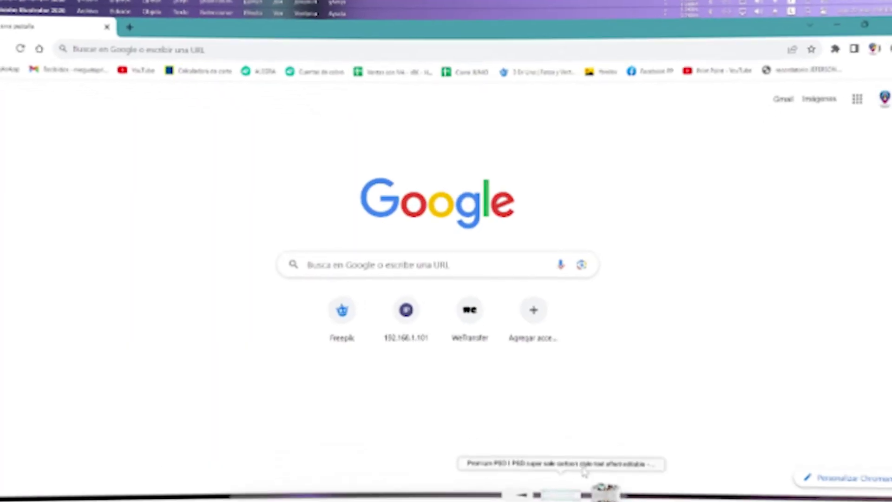
{"action": "left_click", "coordinate": [221, 45]}
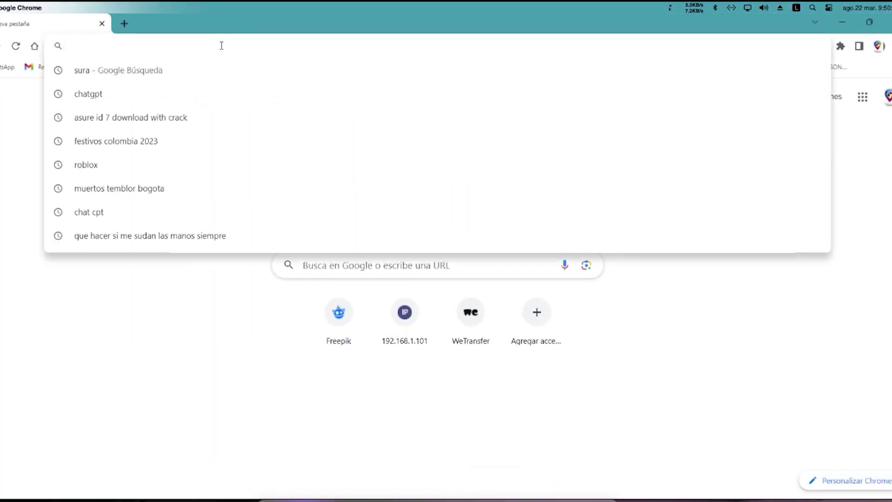
{"action": "type", "text": "sheets.goo"}
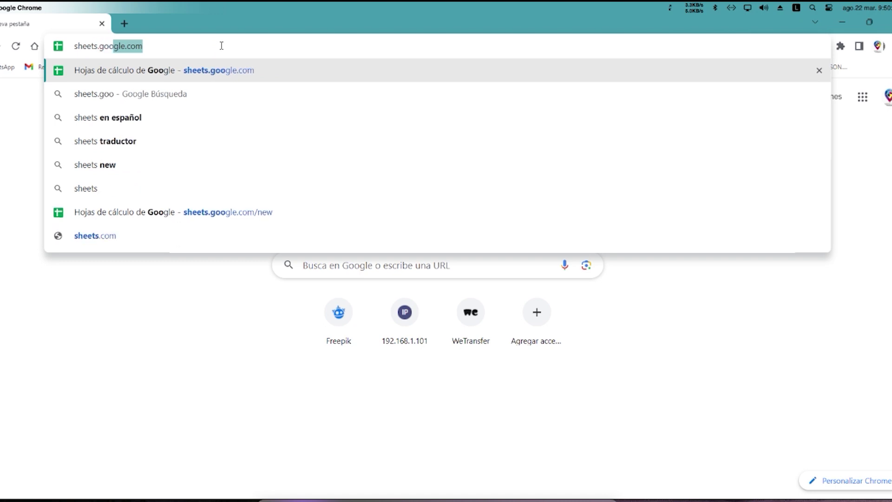
{"action": "type", "text": "gle.com"}
{"action": "key", "text": "Return"}
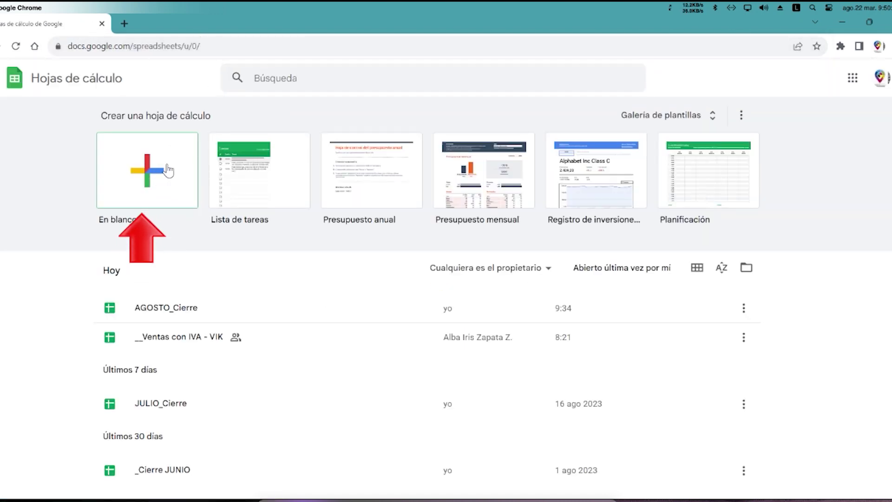
{"action": "left_click", "coordinate": [146, 177]}
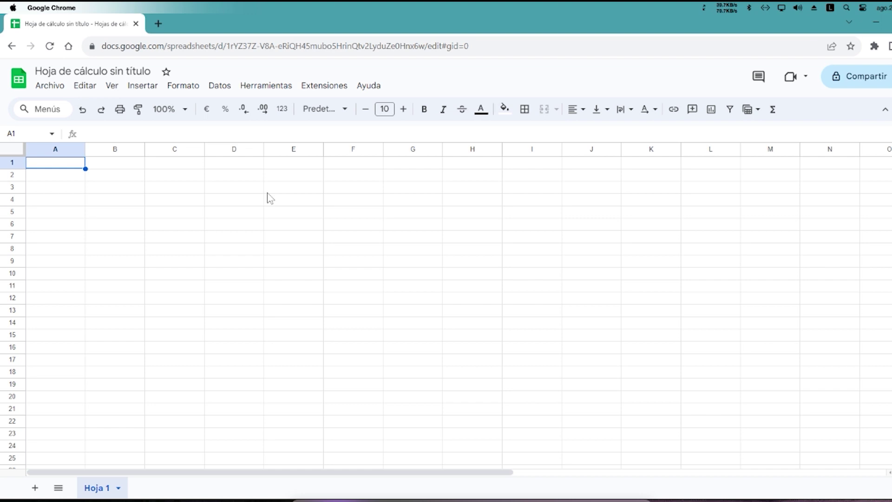
Step: Enter the headers numprincipal in A1 and numdesprendible in B1
{"action": "type", "text": "numpr"}
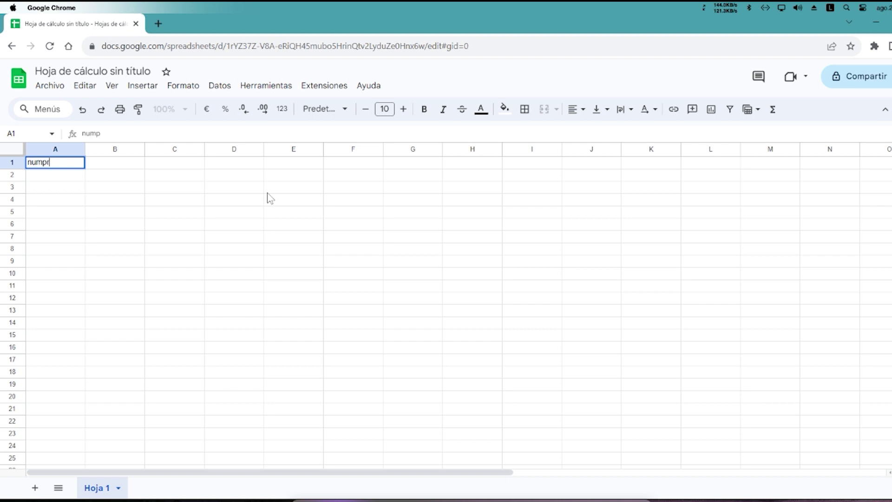
{"action": "type", "text": "incipal"}
{"action": "key", "text": "Tab"}
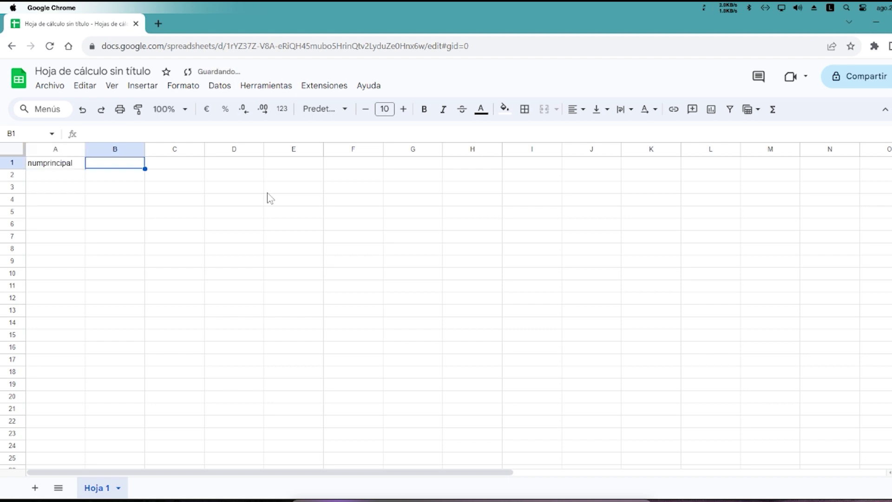
{"action": "type", "text": "numdesprendi"}
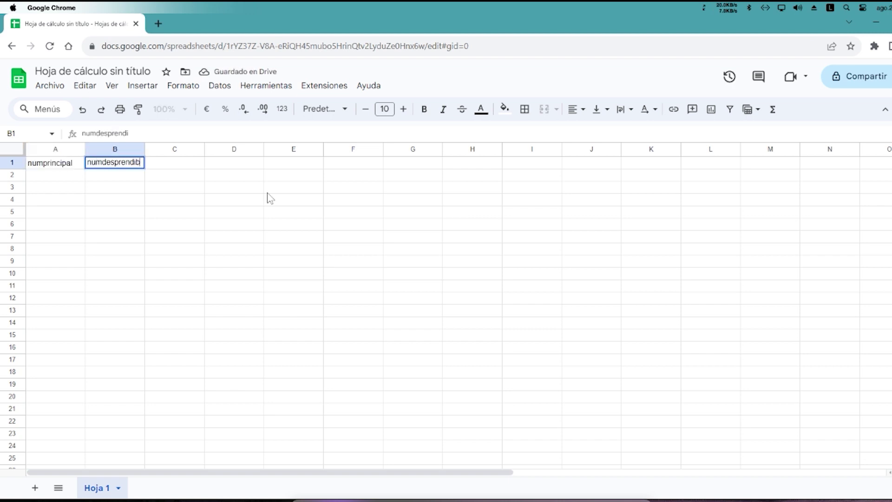
{"action": "type", "text": "ble"}
{"action": "key", "text": "Return"}
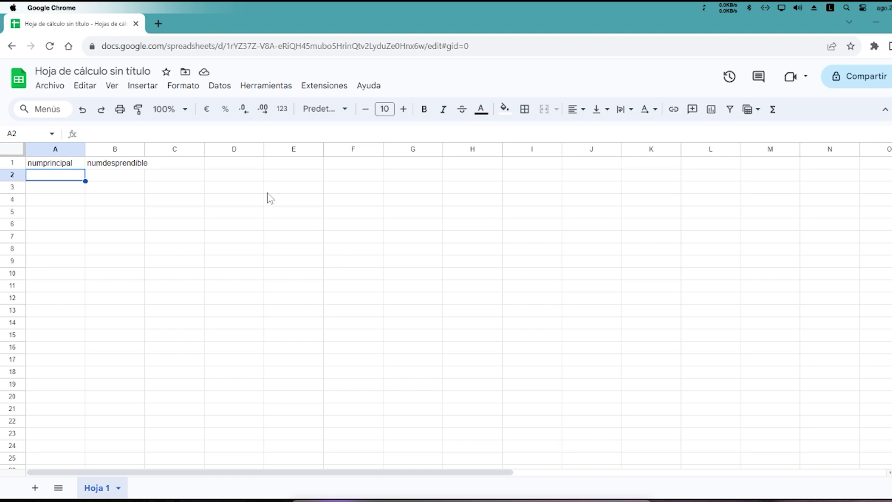
Step: Enter '00 as text in cells A2 and B2
{"action": "type", "text": "'00"}
{"action": "key", "text": "Tab"}
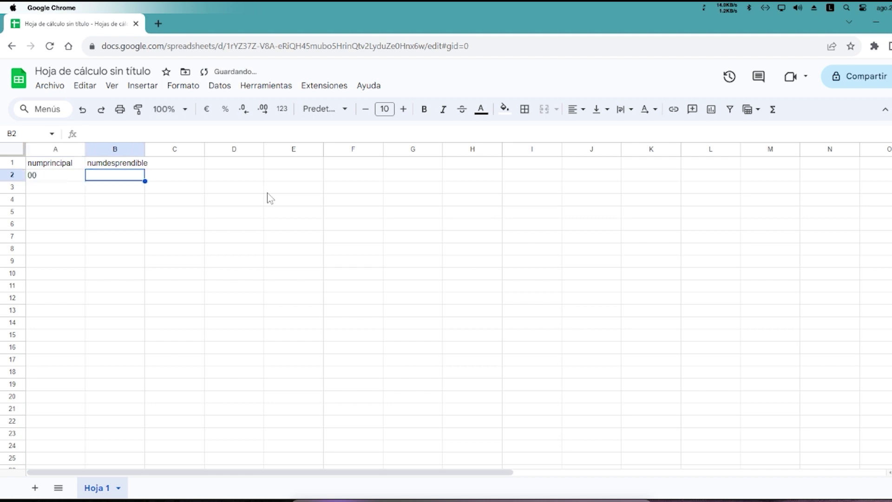
{"action": "type", "text": "'00"}
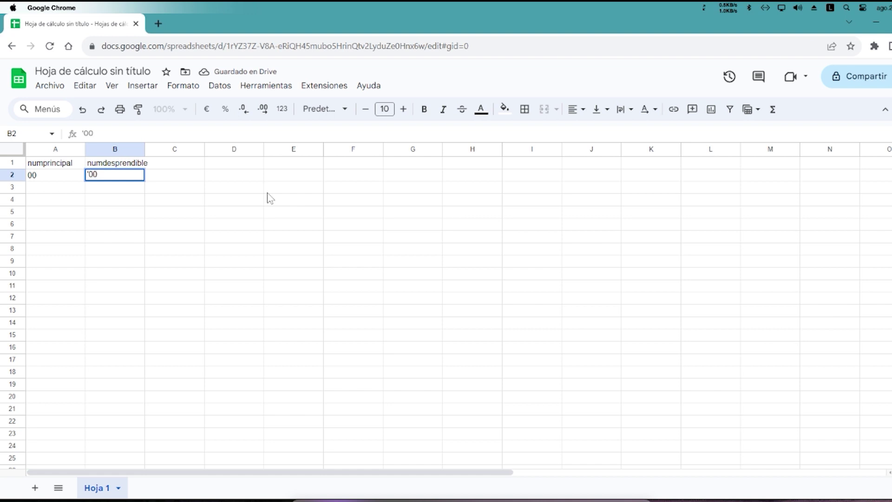
{"action": "key", "text": "Return"}
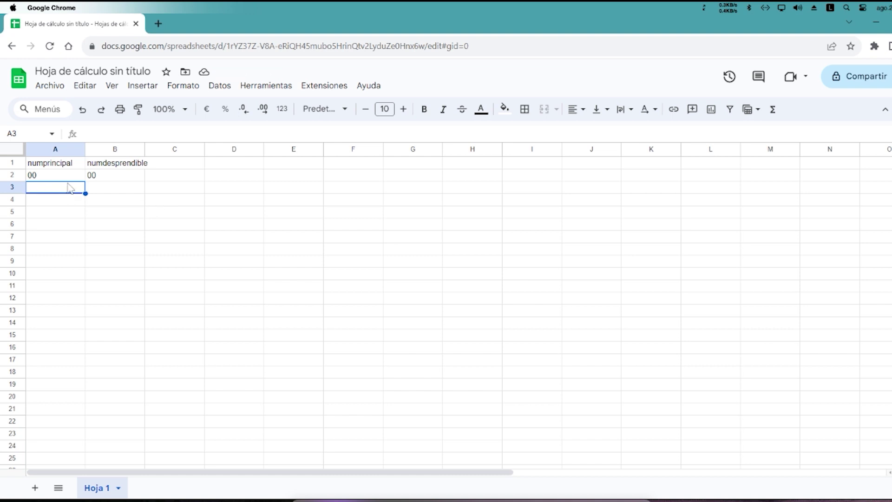
Step: Fill both columns from 00 down to 99 at row 101
{"action": "left_click_drag", "start_coordinate": [68, 177], "coordinate": [120, 181]}
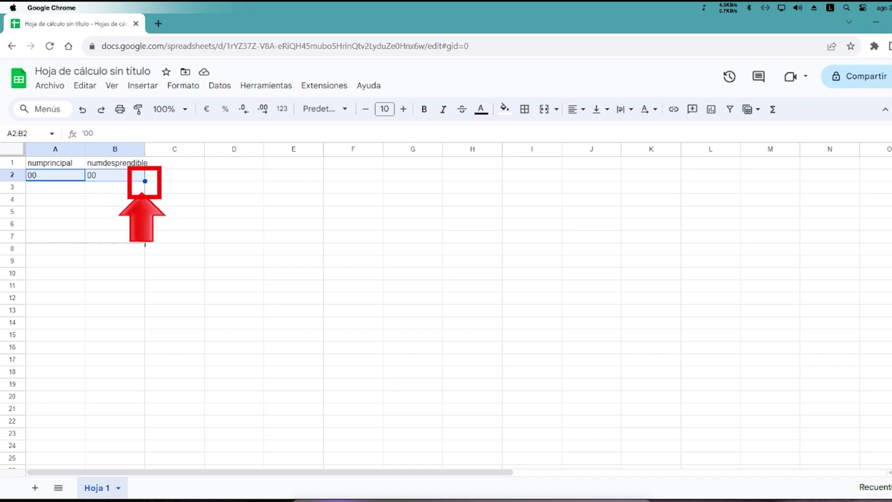
{"action": "left_click_drag", "start_coordinate": [145, 181], "coordinate": [148, 497]}
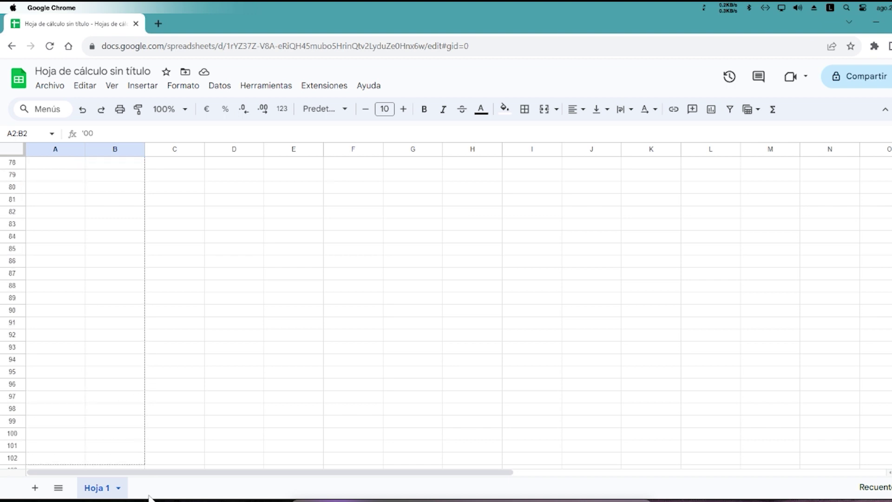
{"action": "left_click_drag", "start_coordinate": [148, 497], "coordinate": [130, 279]}
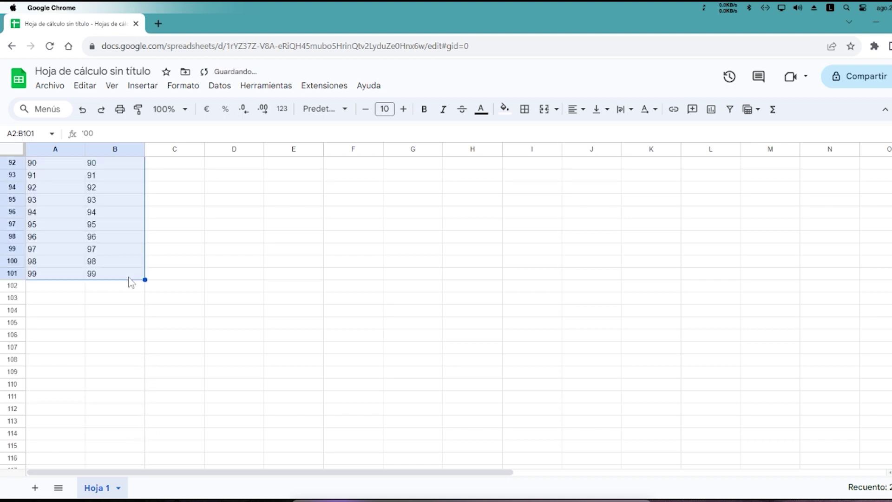
{"action": "scroll", "coordinate": [148, 315], "scroll_direction": "up", "scroll_amount": 4}
{"action": "scroll", "coordinate": [149, 314], "scroll_direction": "up", "scroll_amount": 7}
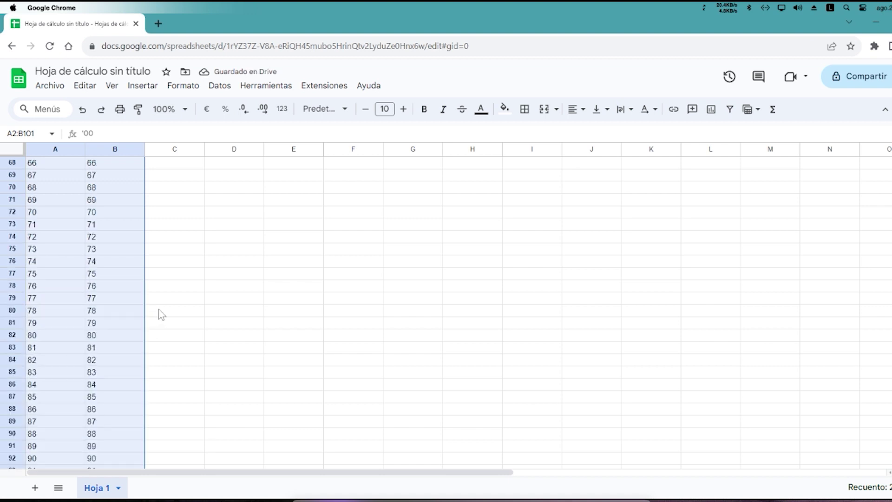
{"action": "scroll", "coordinate": [159, 313], "scroll_direction": "up", "scroll_amount": 7}
{"action": "scroll", "coordinate": [159, 308], "scroll_direction": "up", "scroll_amount": 11}
{"action": "scroll", "coordinate": [161, 306], "scroll_direction": "up", "scroll_amount": 1}
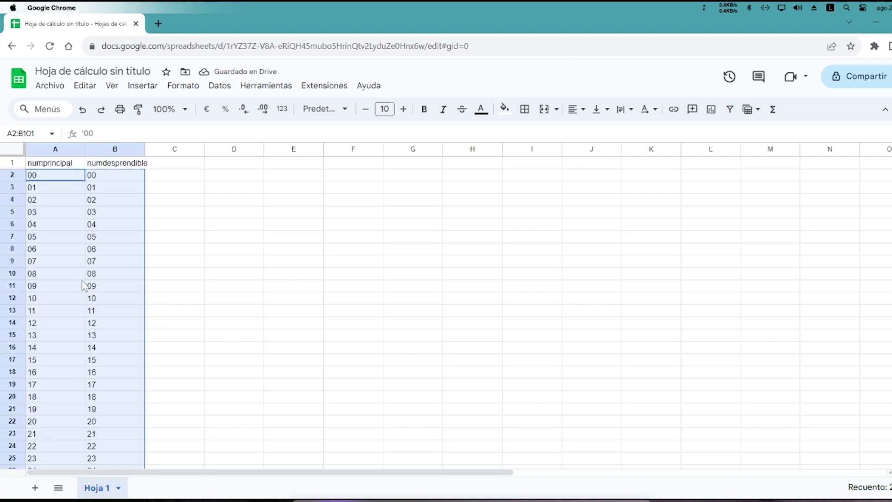
Step: Download the sheet as a CSV file named numeros00-99
{"action": "left_click", "coordinate": [57, 90]}
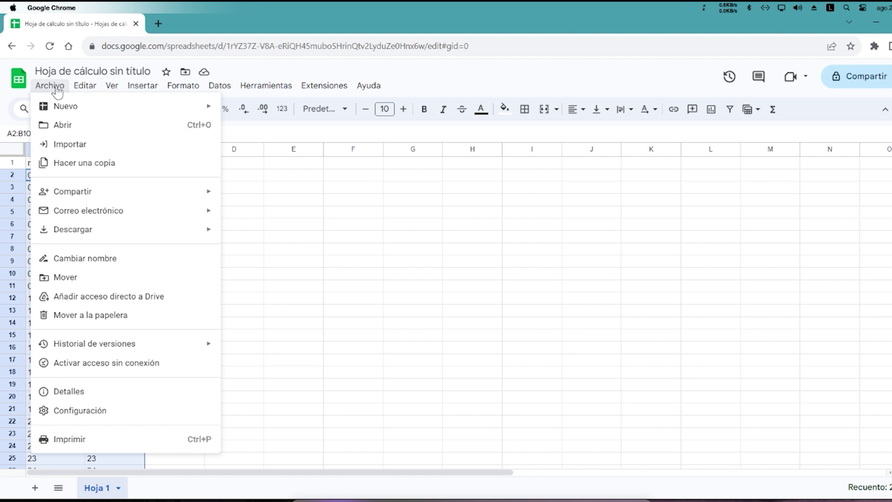
{"action": "mouse_move", "coordinate": [73, 229]}
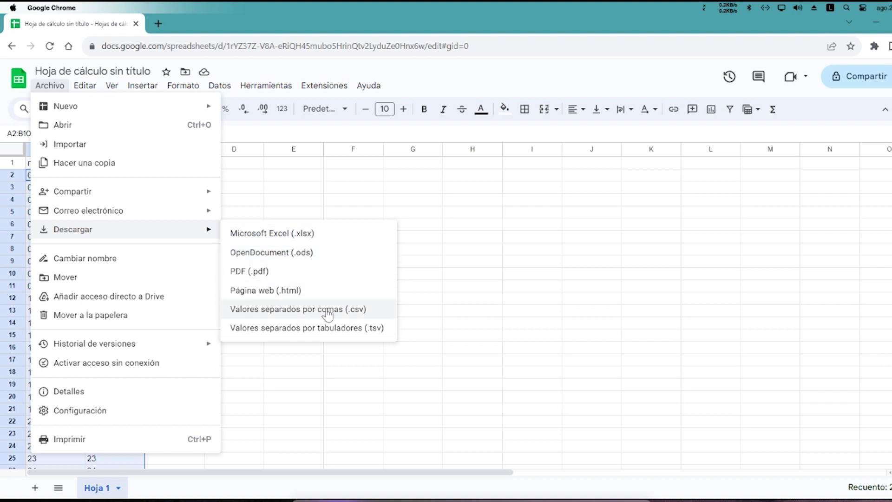
{"action": "left_click", "coordinate": [327, 313]}
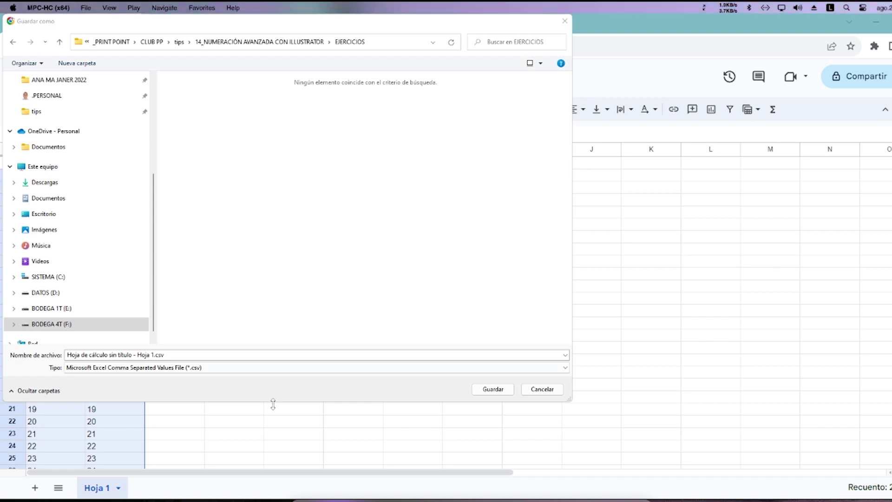
{"action": "left_click", "coordinate": [181, 354]}
{"action": "type", "text": "n"}
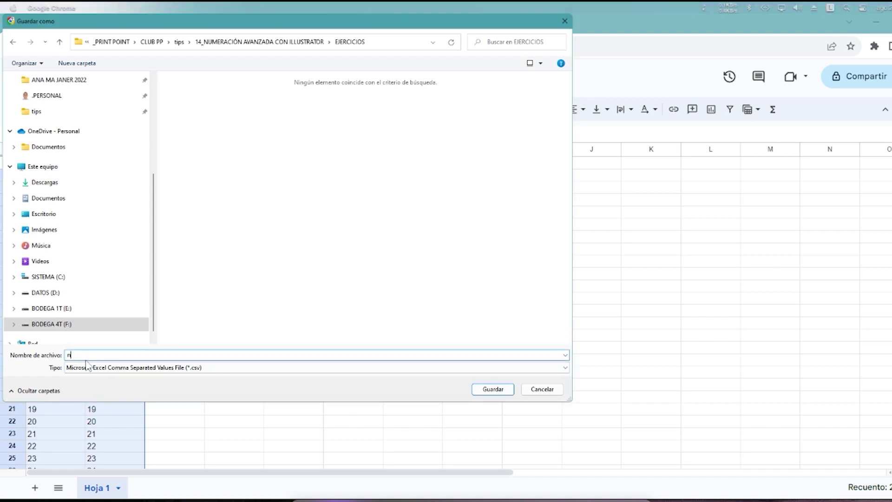
{"action": "type", "text": "umeros0"}
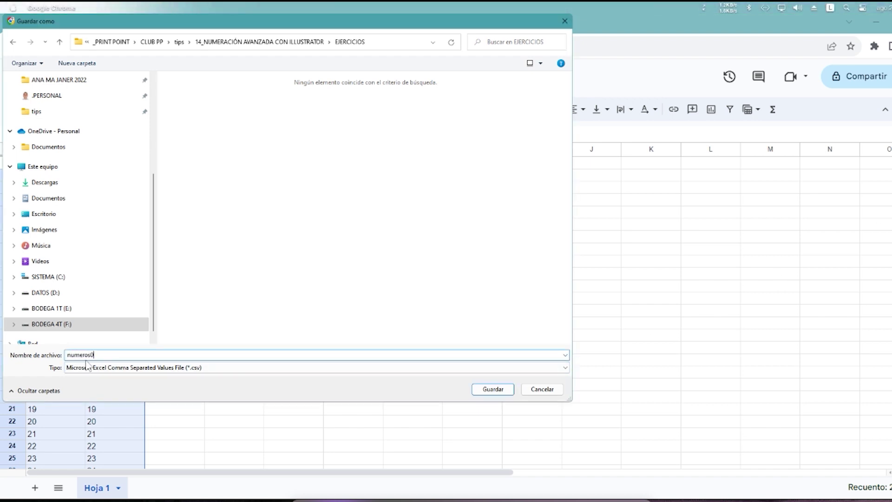
{"action": "type", "text": "0-99"}
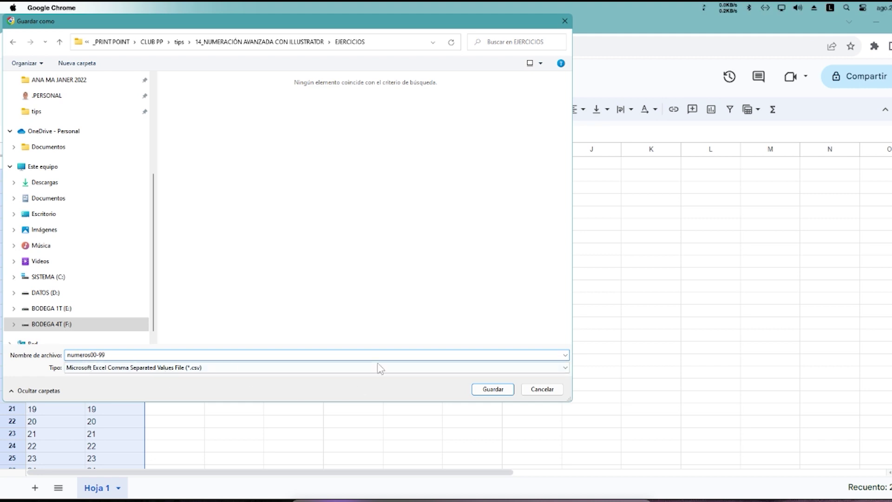
{"action": "left_click", "coordinate": [493, 389]}
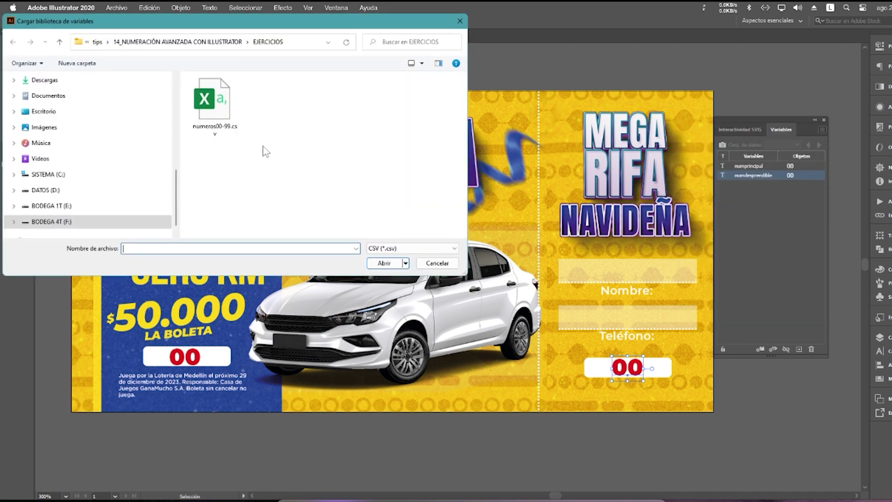
Step: Open numeros00-99.csv as the variable library and confirm overwriting the existing variables
{"action": "left_click", "coordinate": [381, 263]}
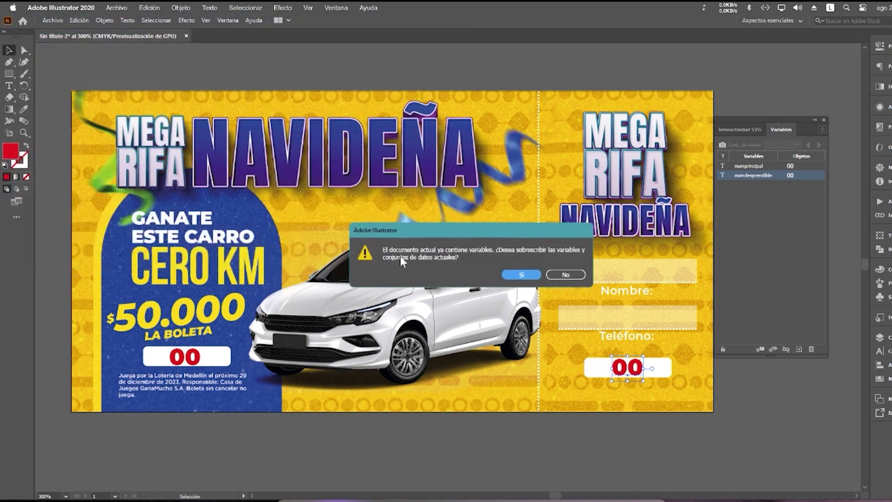
{"action": "left_click", "coordinate": [521, 275]}
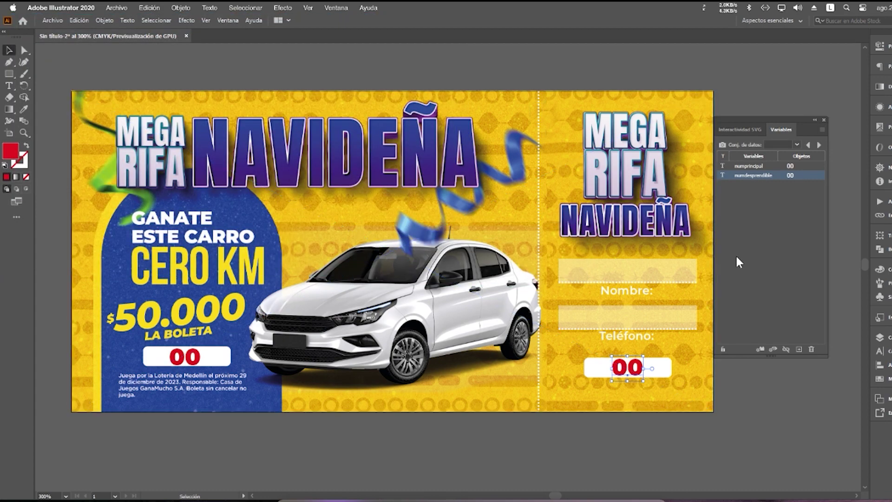
Step: Step through the data sets until both ticket numbers read 12, then deselect
{"action": "left_click_drag", "start_coordinate": [770, 121], "coordinate": [777, 123]}
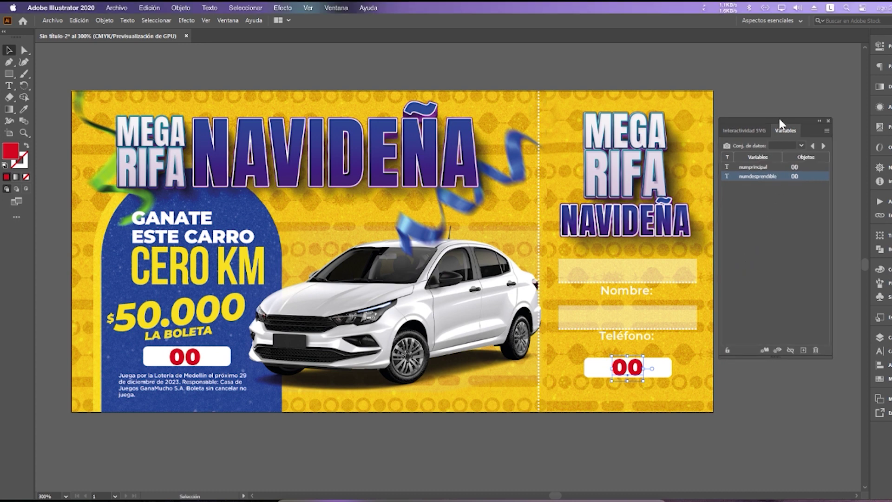
{"action": "left_click", "coordinate": [804, 147]}
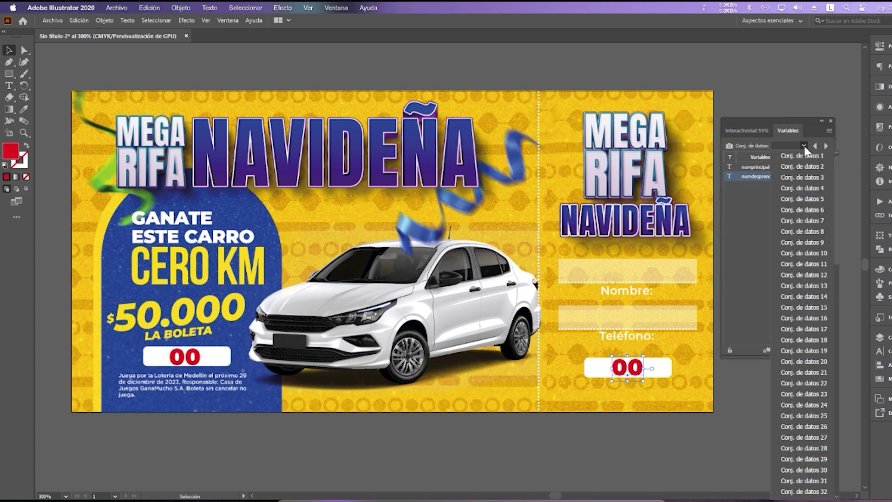
{"action": "left_click", "coordinate": [817, 170]}
{"action": "left_click", "coordinate": [826, 147]}
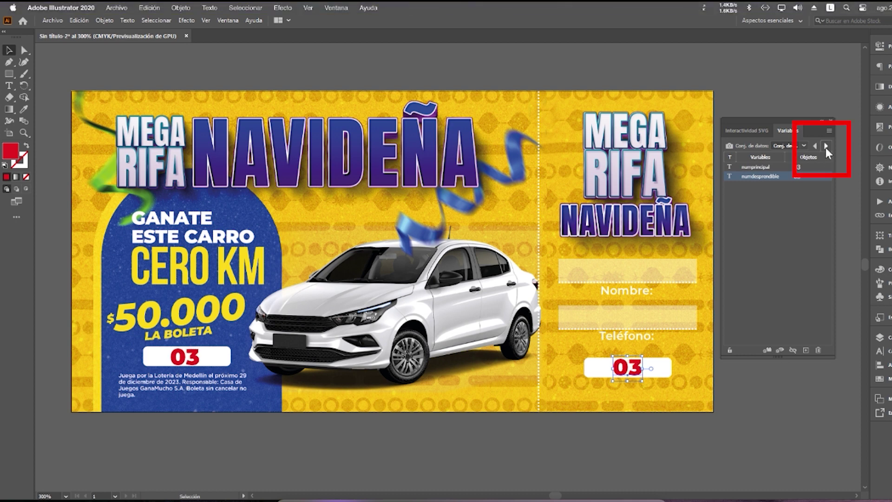
{"action": "left_click", "coordinate": [825, 147]}
{"action": "left_click", "coordinate": [826, 147]}
{"action": "left_click", "coordinate": [826, 147]}
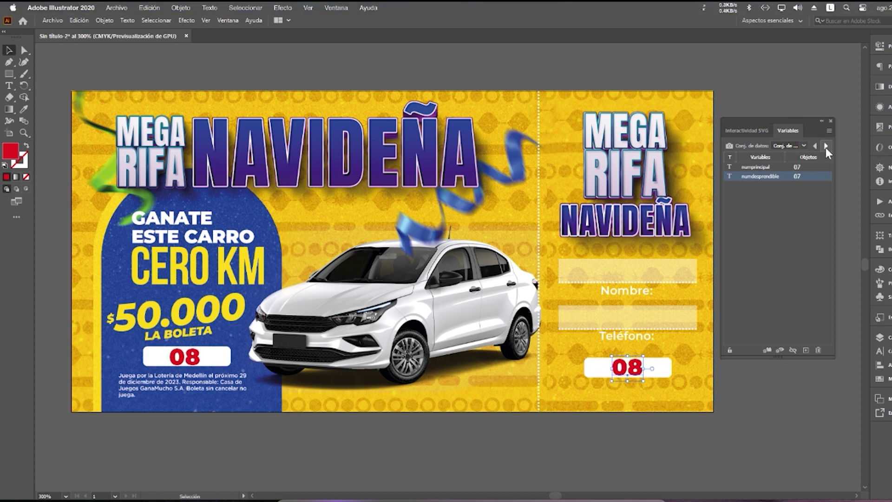
{"action": "left_click", "coordinate": [826, 146]}
{"action": "left_click", "coordinate": [826, 147]}
{"action": "left_click", "coordinate": [826, 147]}
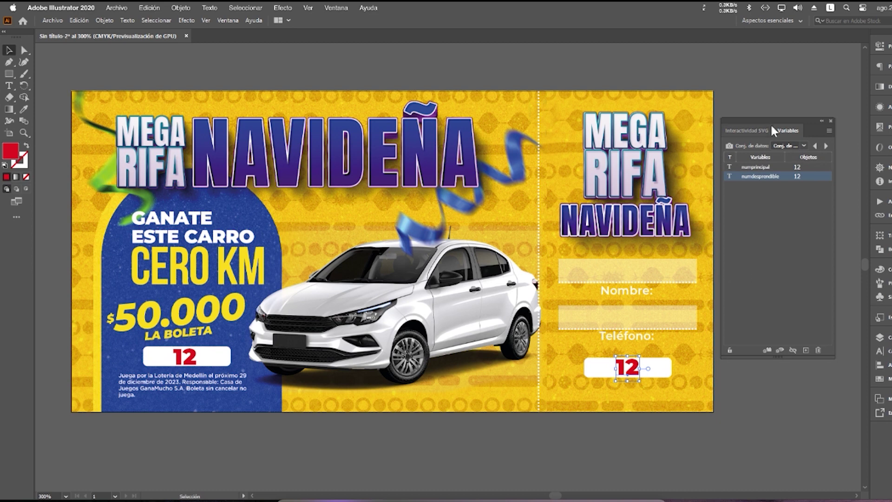
{"action": "left_click_drag", "start_coordinate": [788, 121], "coordinate": [806, 112]}
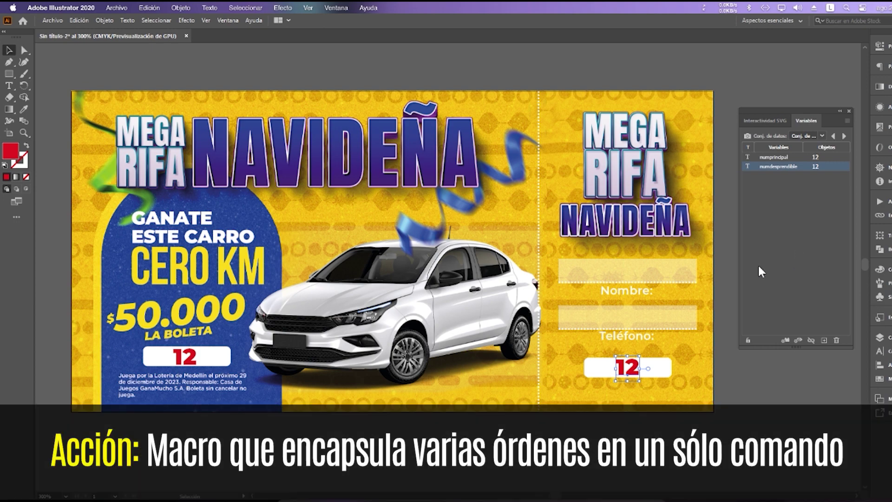
{"action": "left_click", "coordinate": [732, 275]}
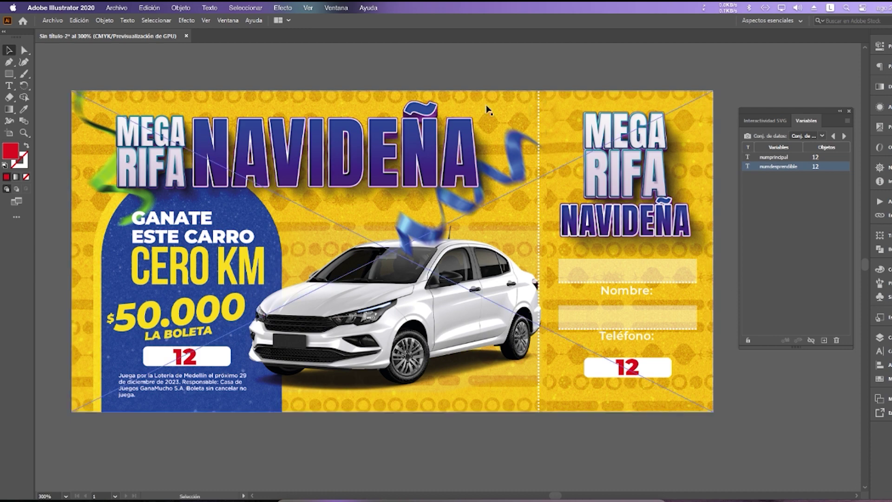
Step: Show the Actions panel and create a new action set named NUESTROS
{"action": "left_click", "coordinate": [228, 21]}
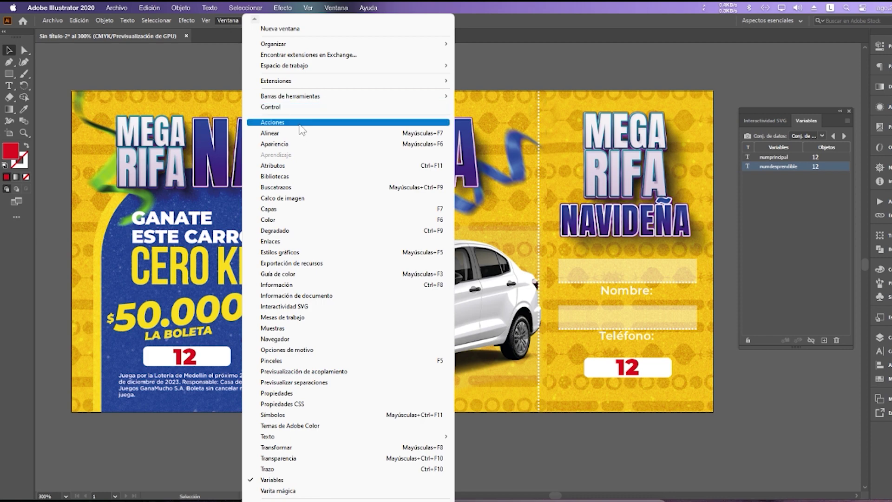
{"action": "left_click", "coordinate": [296, 122]}
{"action": "key", "text": "ctrl+shift+a"}
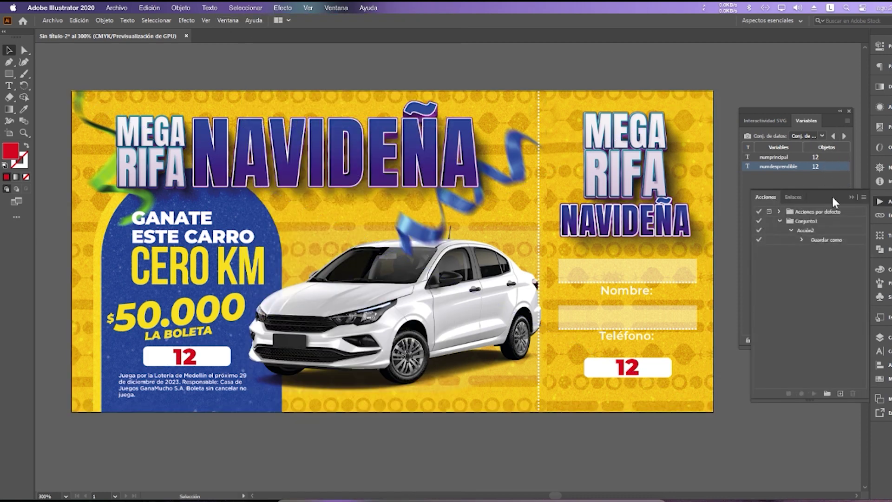
{"action": "left_click", "coordinate": [826, 393]}
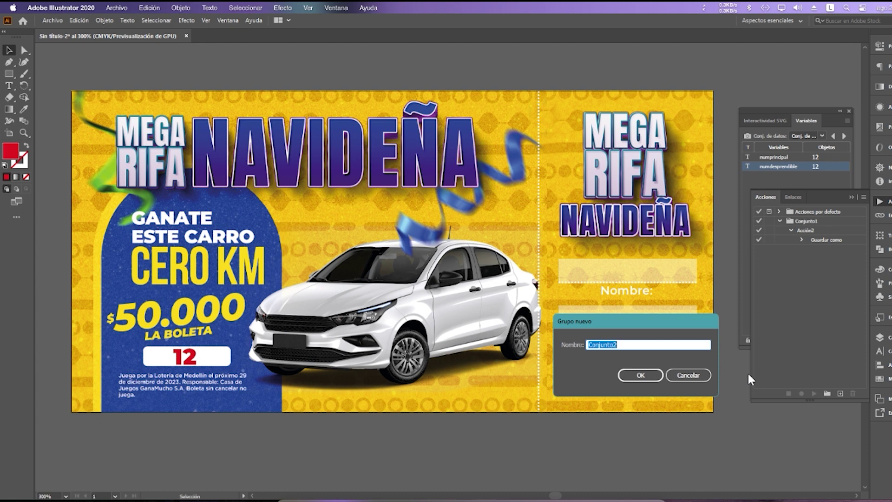
{"action": "type", "text": "NUESTROS"}
{"action": "key", "text": "Return"}
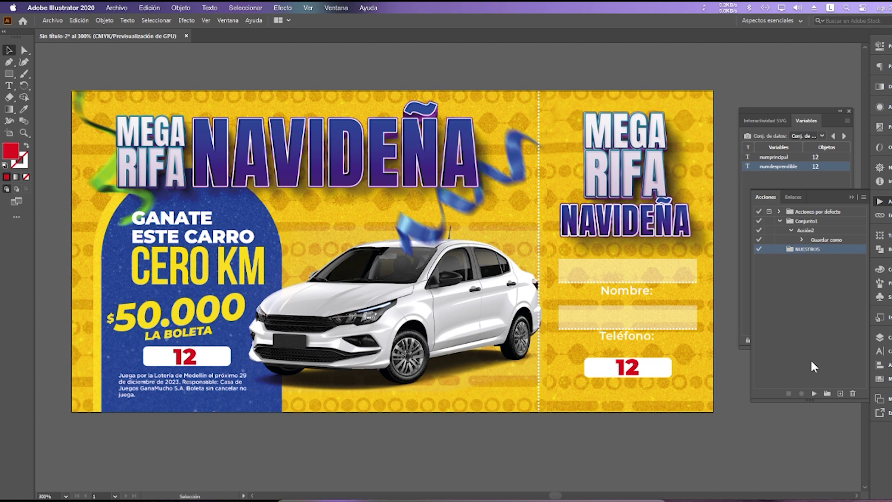
Step: Add a GuardarPDF action to the NUESTROS set and start recording it
{"action": "left_click", "coordinate": [840, 394]}
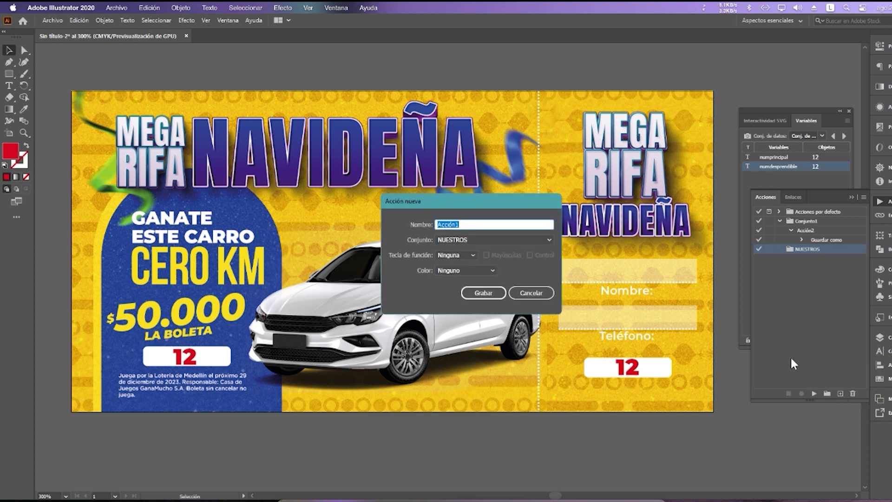
{"action": "type", "text": "d"}
{"action": "key", "text": "BackSpace"}
{"action": "type", "text": "Guardar"}
{"action": "type", "text": "PDF"}
{"action": "left_click", "coordinate": [485, 295]}
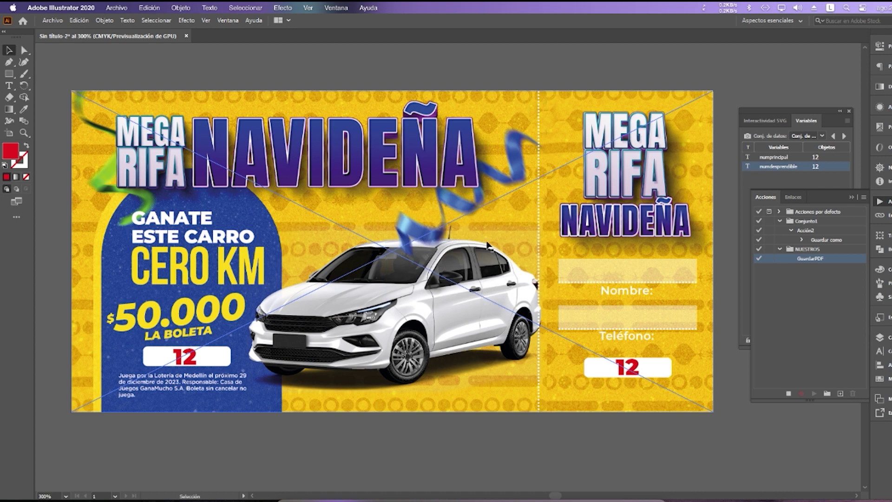
Step: Record a Save a Copy step saving the ticket as the Adobe PDF 'boletaindividual' with default settings
{"action": "left_click", "coordinate": [55, 20]}
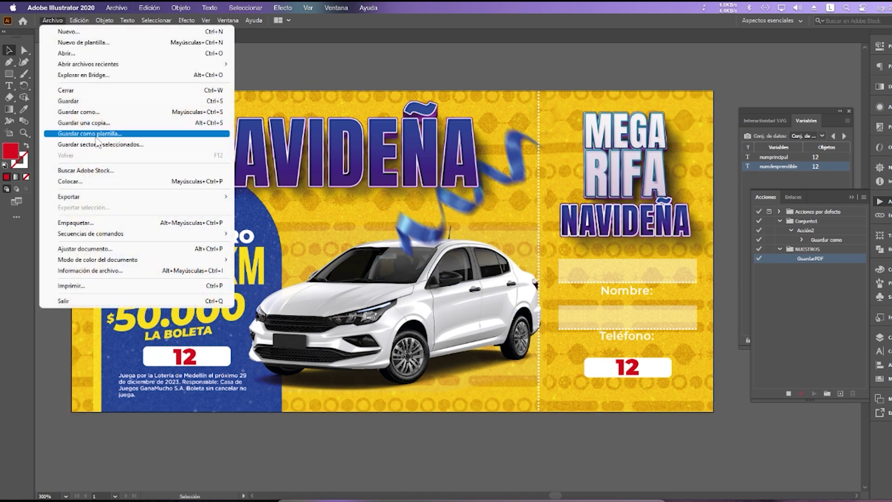
{"action": "left_click", "coordinate": [106, 123]}
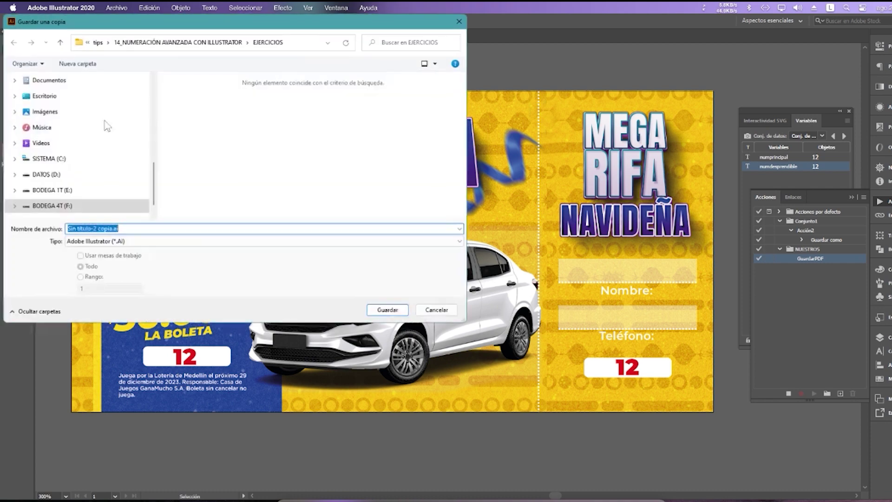
{"action": "left_click", "coordinate": [154, 241]}
{"action": "left_click", "coordinate": [150, 259]}
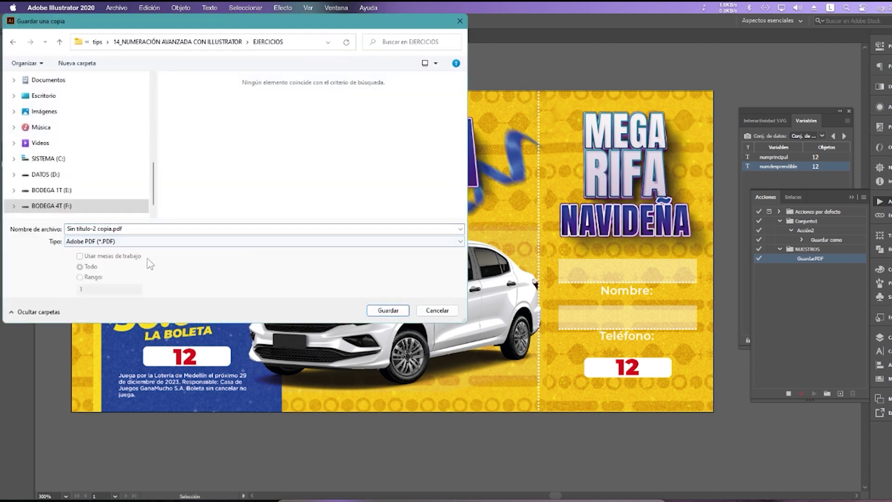
{"action": "triple_click", "coordinate": [93, 229]}
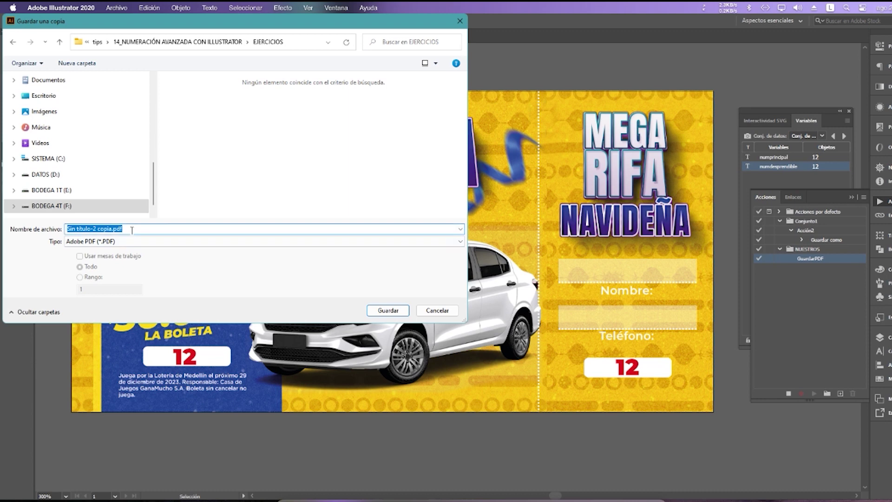
{"action": "type", "text": "boletaindivi"}
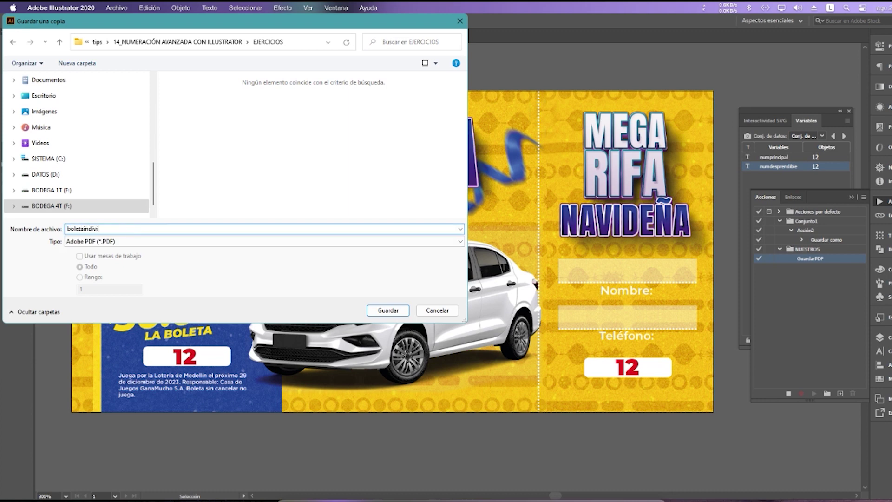
{"action": "type", "text": "dual"}
{"action": "left_click", "coordinate": [388, 310]}
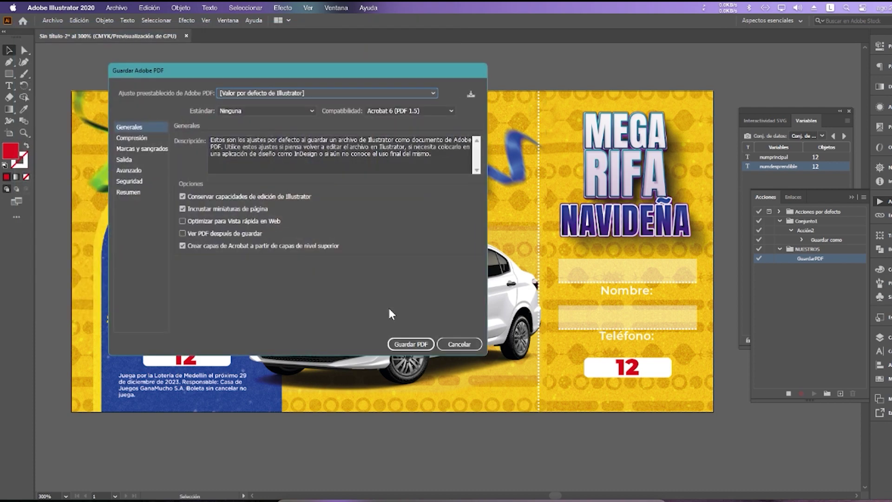
{"action": "left_click", "coordinate": [410, 345]}
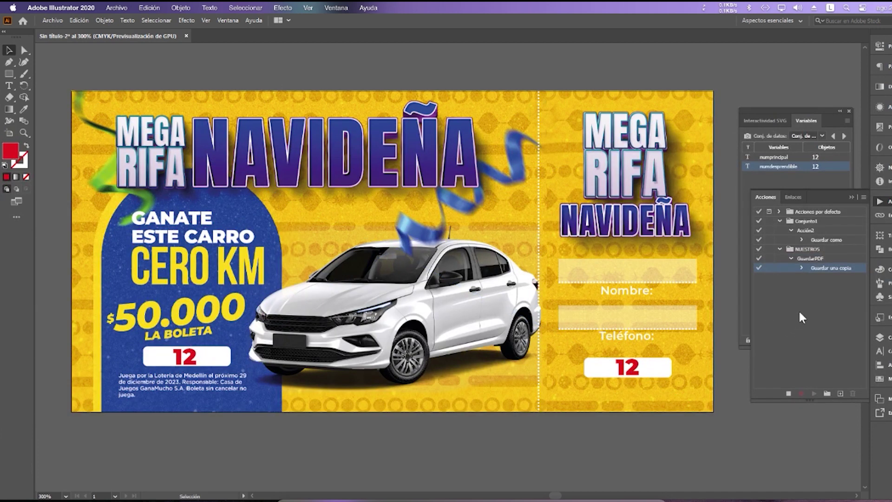
Step: Stop recording and set a batch to play NUESTROS > GuardarPDF over Data Sets, overriding the save step
{"action": "left_click", "coordinate": [787, 394]}
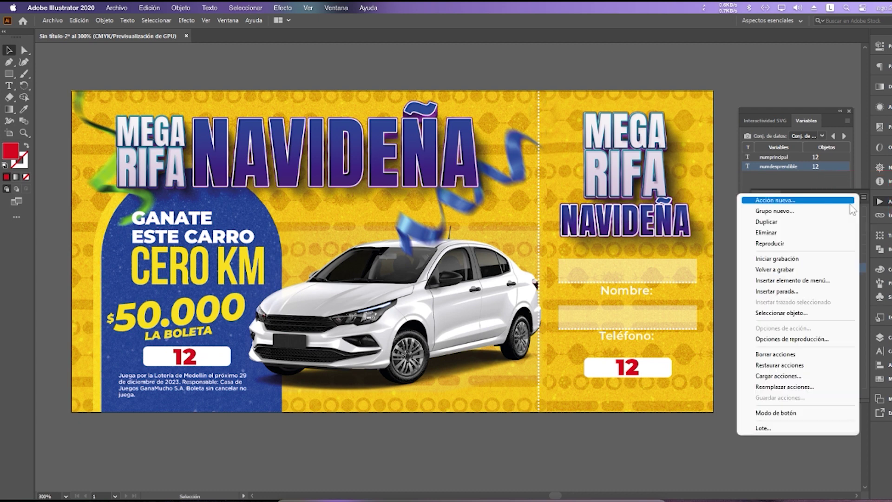
{"action": "left_click", "coordinate": [765, 430]}
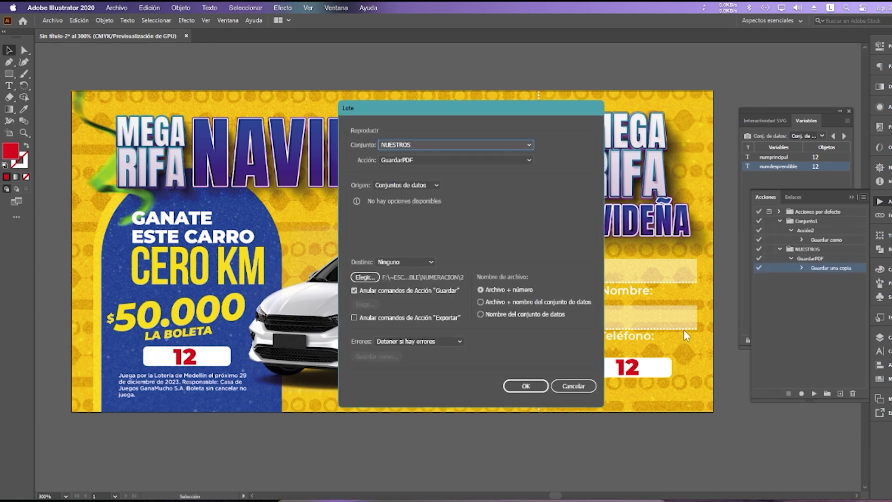
{"action": "left_click", "coordinate": [439, 143]}
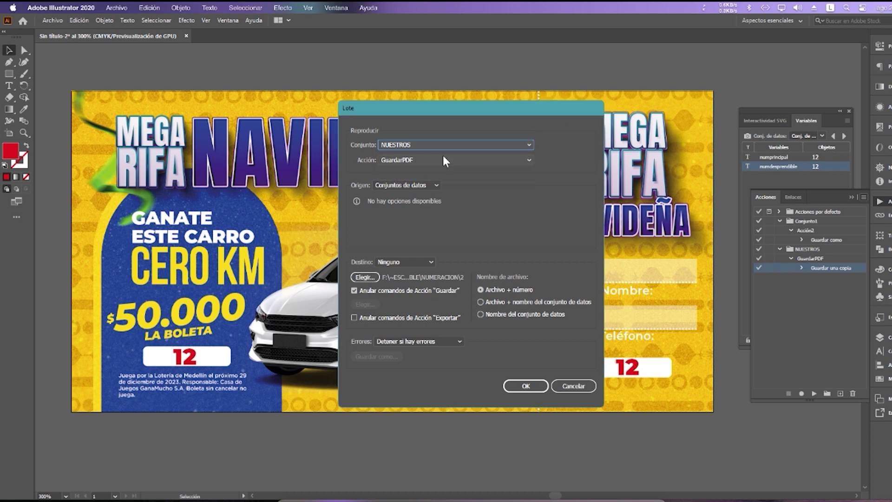
{"action": "left_click", "coordinate": [442, 155]}
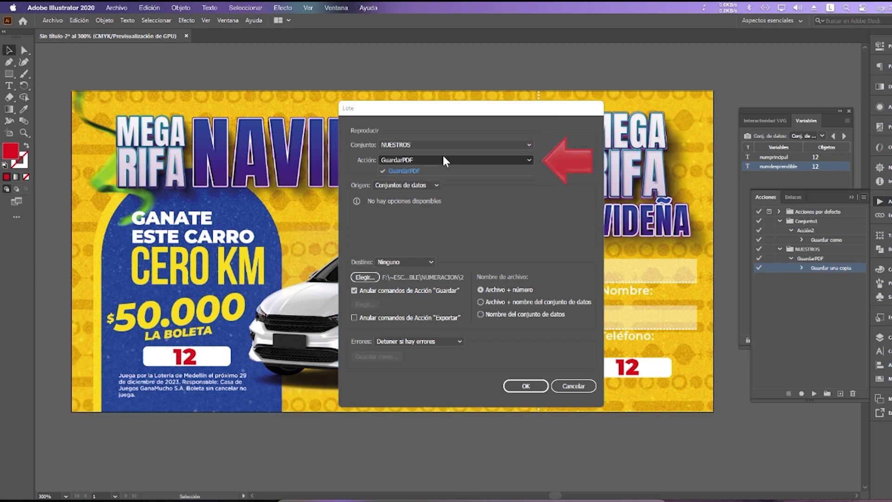
{"action": "left_click", "coordinate": [435, 185]}
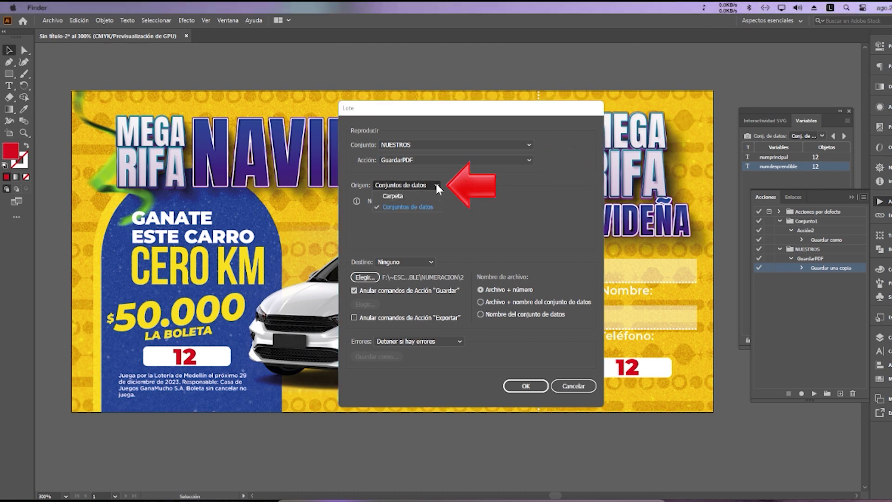
{"action": "left_click", "coordinate": [435, 185]}
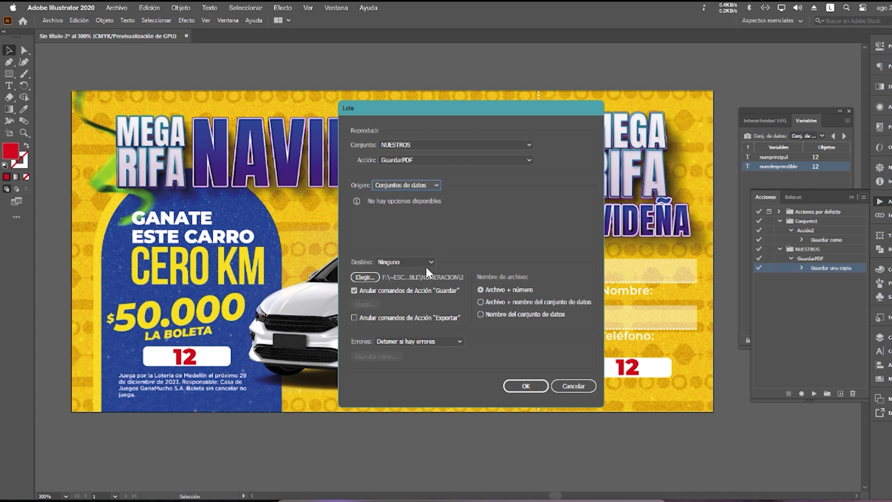
{"action": "left_click", "coordinate": [354, 291]}
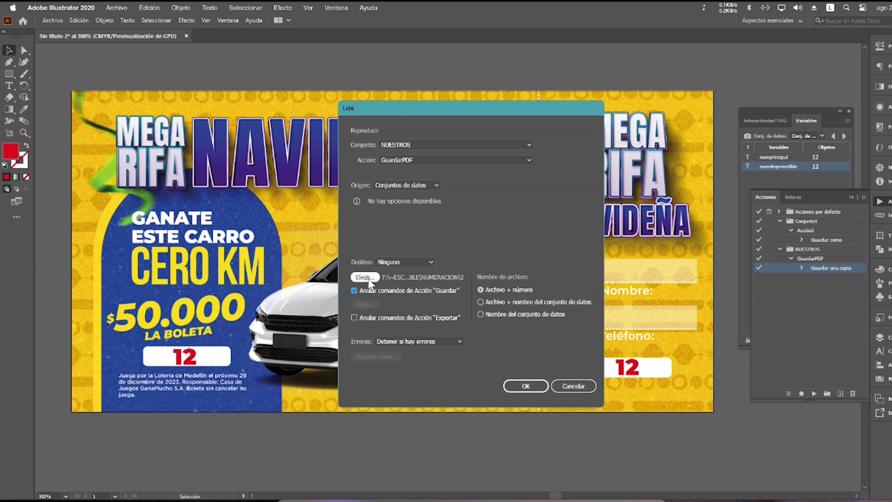
Step: Send batch output to a new 'Boletas numeradas' folder, naming files by File + Number
{"action": "left_click", "coordinate": [365, 277]}
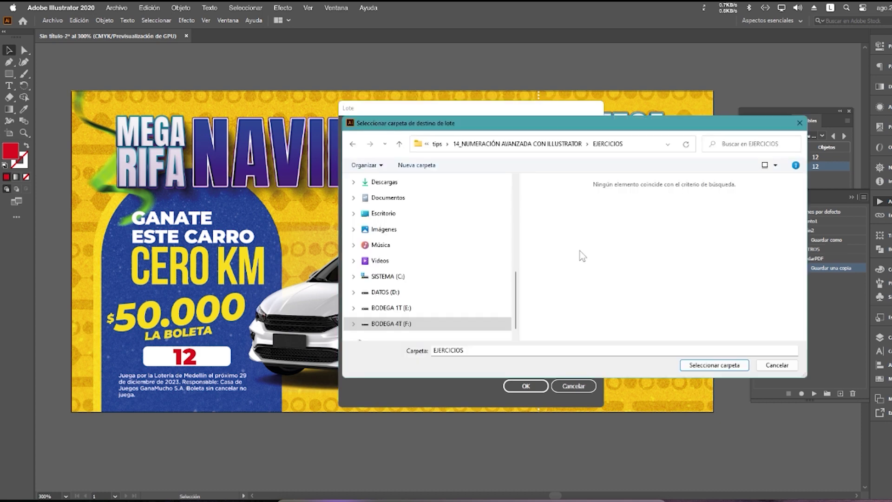
{"action": "left_click", "coordinate": [418, 165]}
{"action": "type", "text": "Boletas numeradas"}
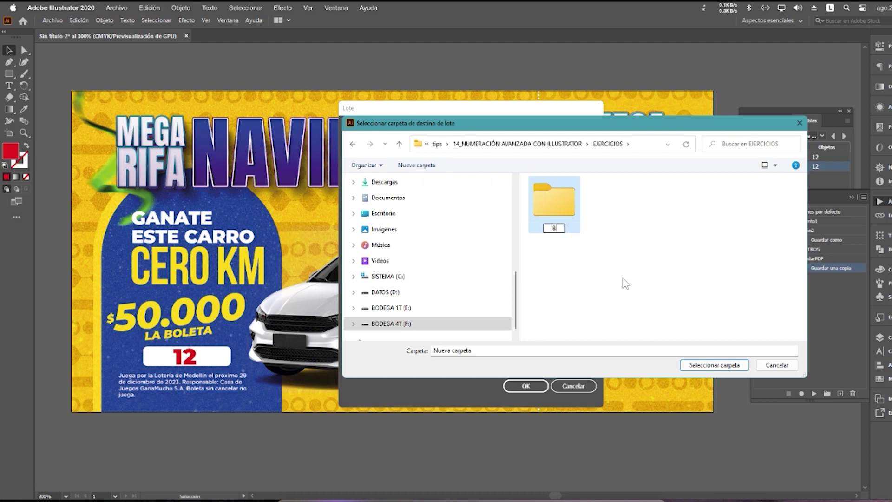
{"action": "key", "text": "Return"}
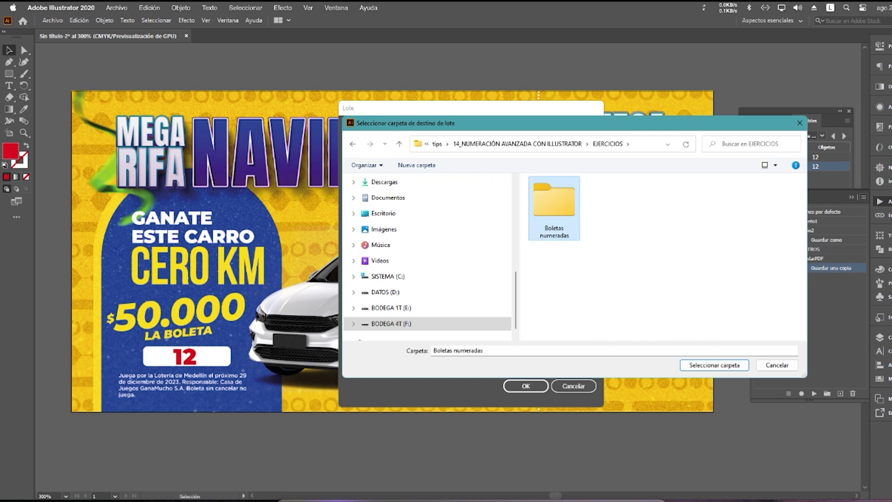
{"action": "double_click", "coordinate": [560, 213]}
{"action": "left_click", "coordinate": [714, 364]}
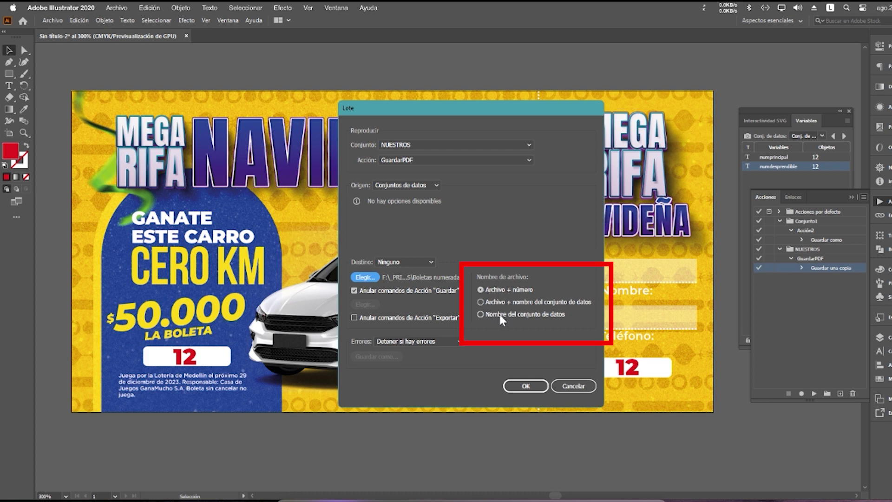
{"action": "left_click", "coordinate": [483, 289]}
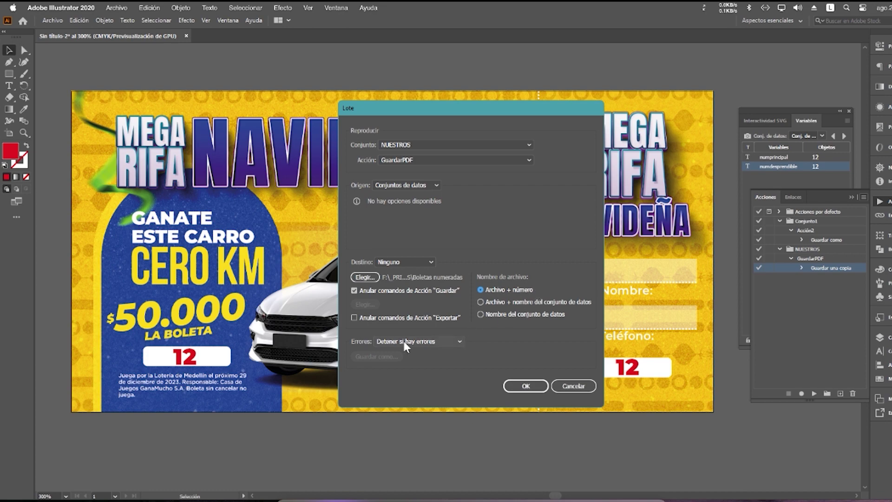
Step: Run the GuardarPDF batch across all data sets, saving each numbered ticket through 99 as a PDF
{"action": "left_click", "coordinate": [533, 387]}
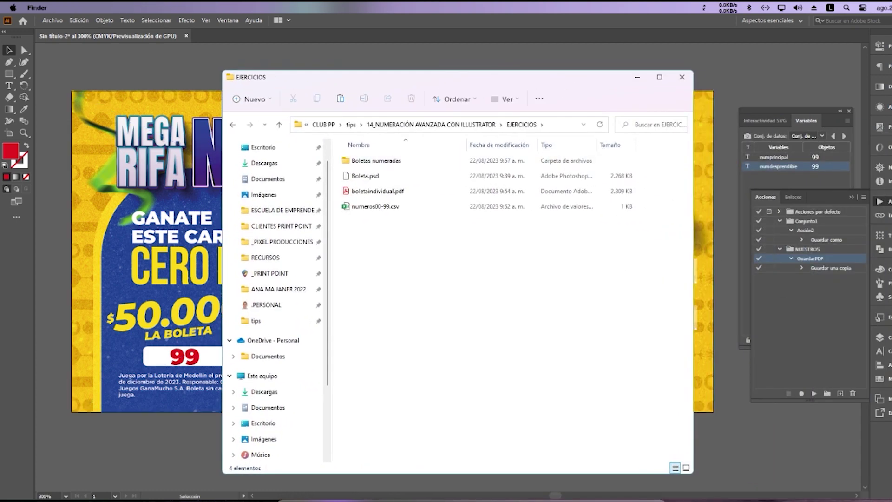
Step: Open the Boletas numeradas folder and preview two of the generated ticket PDFs
{"action": "double_click", "coordinate": [404, 161]}
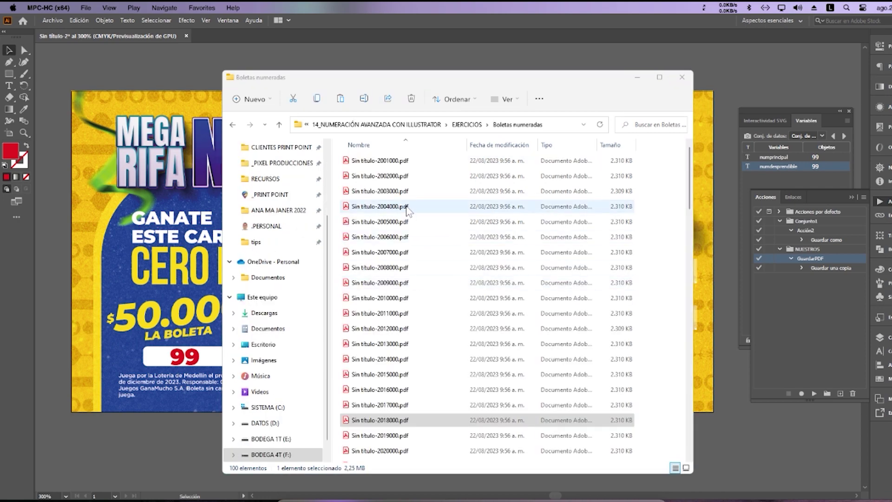
{"action": "left_click", "coordinate": [408, 191]}
{"action": "key", "text": "space"}
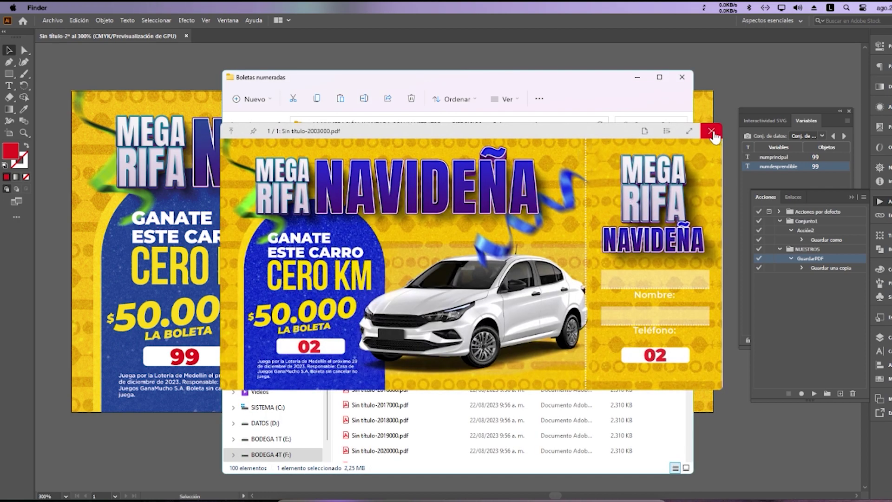
{"action": "left_click", "coordinate": [712, 134]}
{"action": "left_click", "coordinate": [478, 314]}
{"action": "key", "text": "space"}
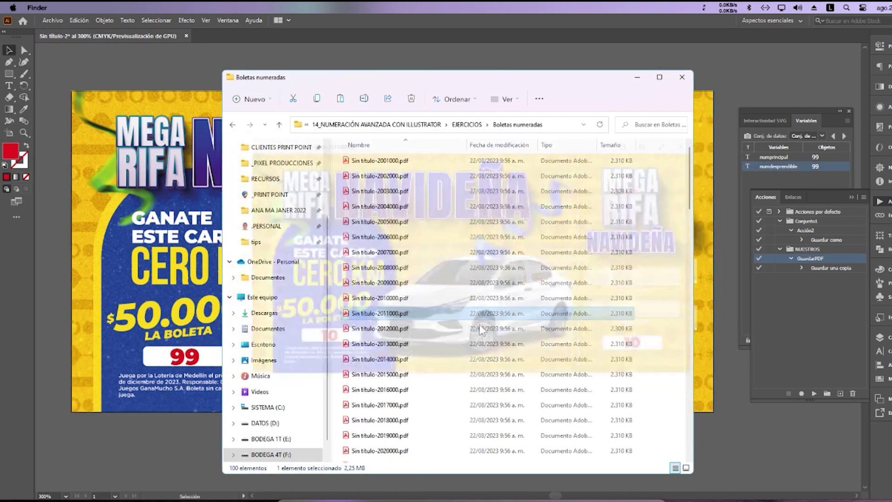
{"action": "left_click", "coordinate": [712, 132]}
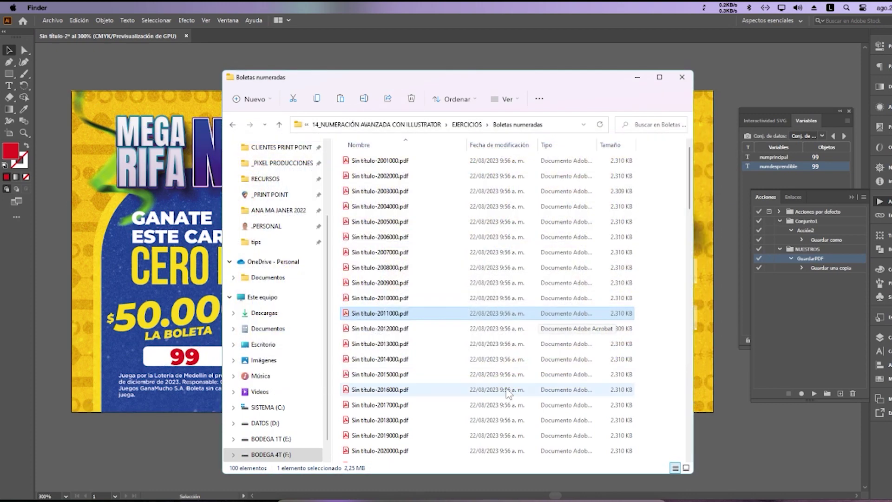
Step: Preview Sin título-2045000.pdf to confirm it shows ticket 44
{"action": "scroll", "coordinate": [509, 392], "scroll_direction": "down", "scroll_amount": 11}
{"action": "left_click", "coordinate": [475, 330]}
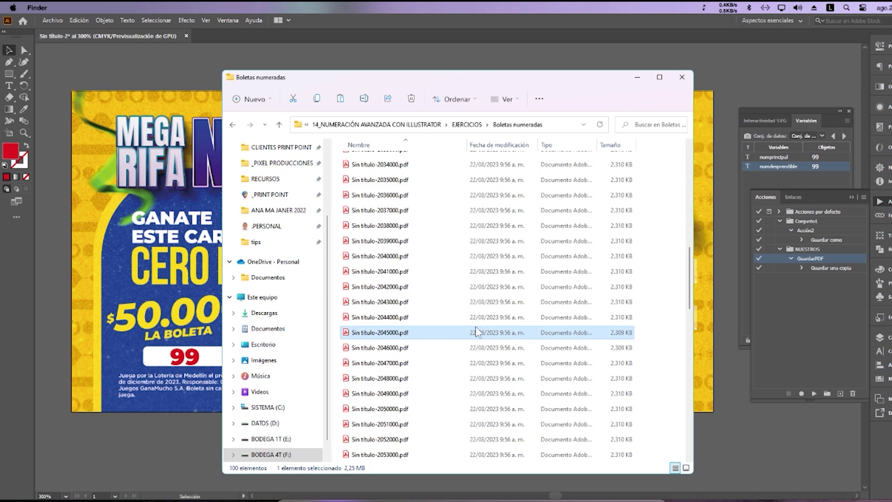
{"action": "key", "text": "space"}
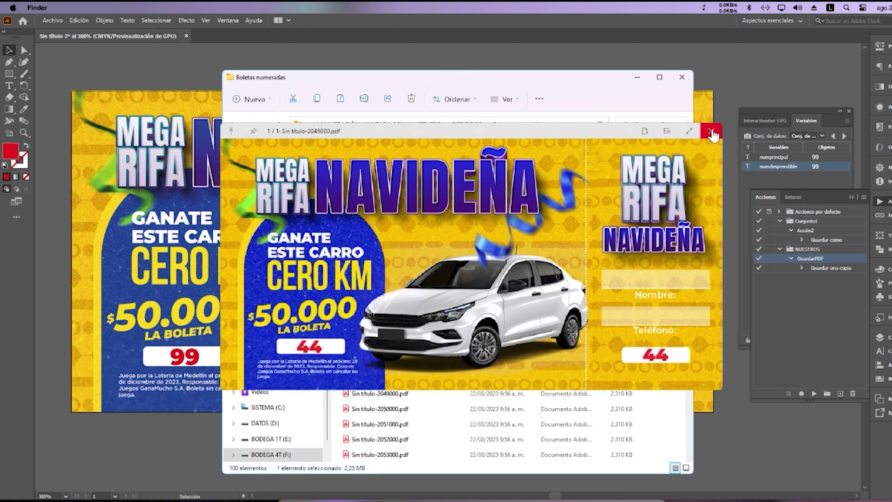
{"action": "left_click", "coordinate": [711, 131]}
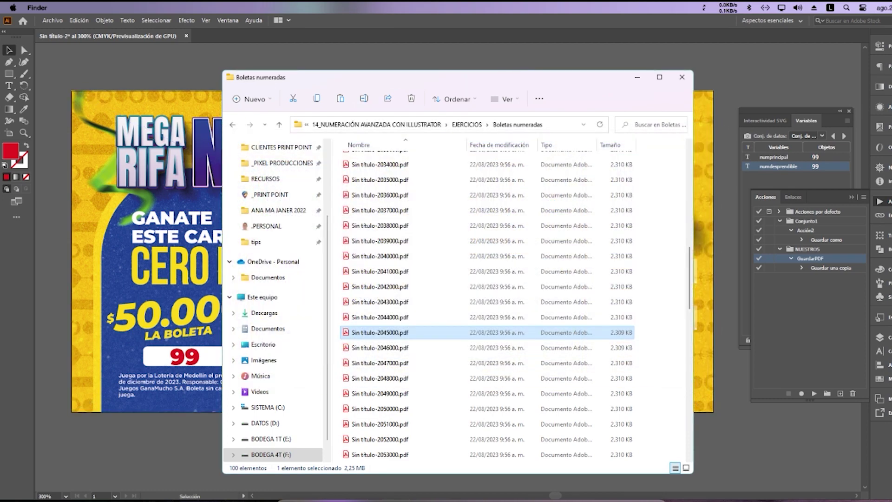
Step: Minimise the Boletas numeradas Explorer window so Illustrator shows again
{"action": "key", "text": "alt+Tab"}
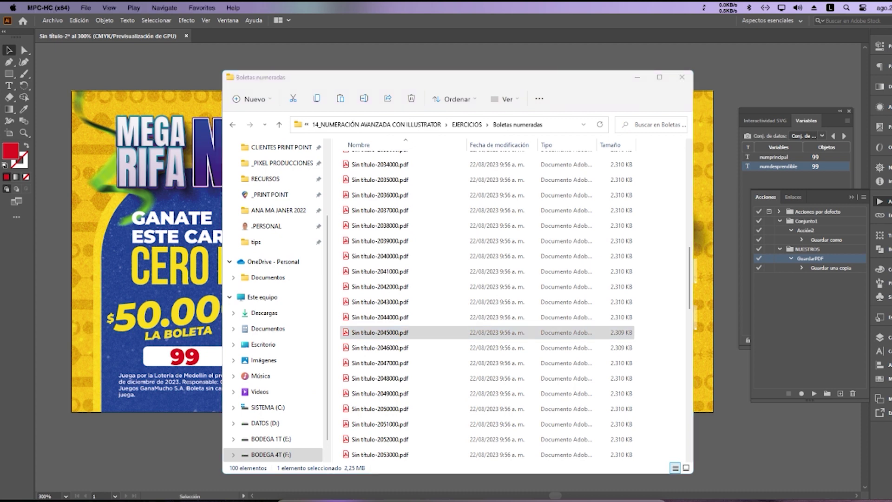
{"action": "left_click", "coordinate": [640, 79]}
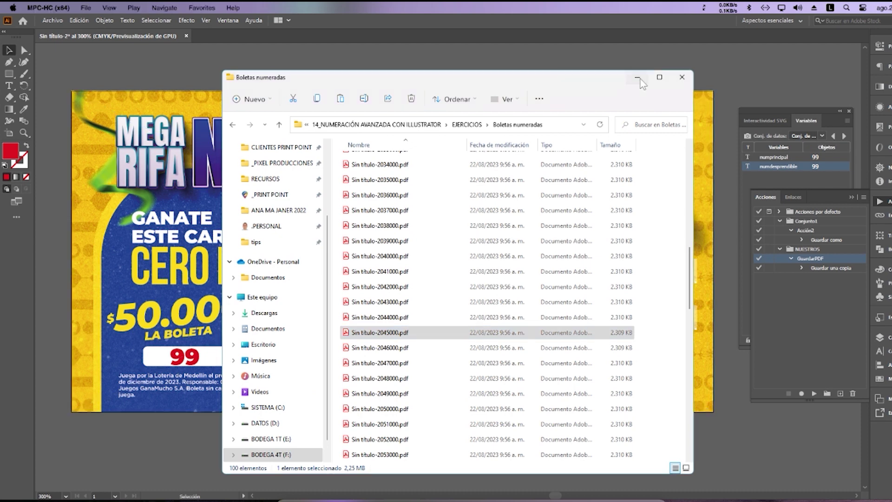
{"action": "left_click", "coordinate": [638, 78]}
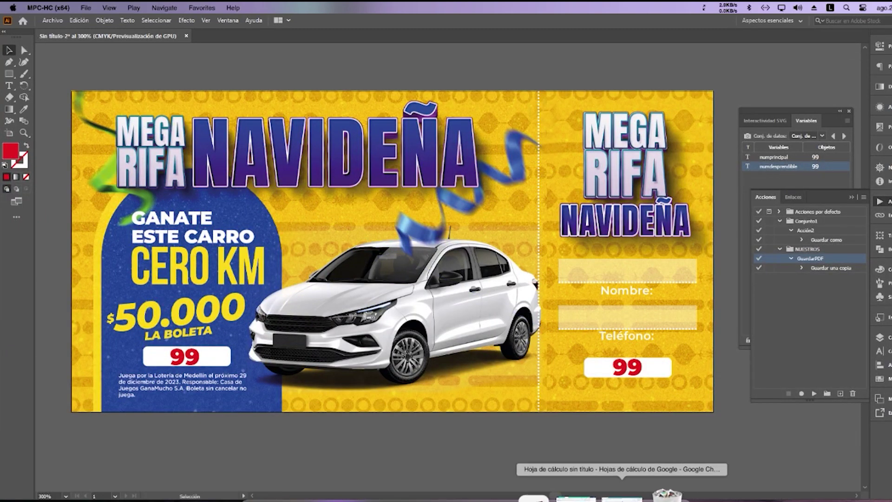
Step: Load ilovepdf.com in a new Chrome tab and start selecting PDF files for the Merge PDF tool
{"action": "left_click", "coordinate": [621, 497]}
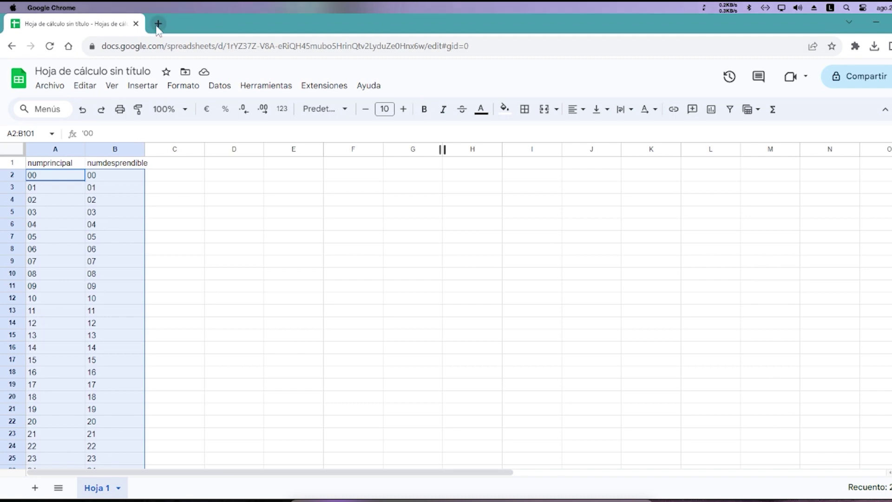
{"action": "left_click", "coordinate": [156, 27]}
{"action": "type", "text": "j"}
{"action": "key", "text": "BackSpace"}
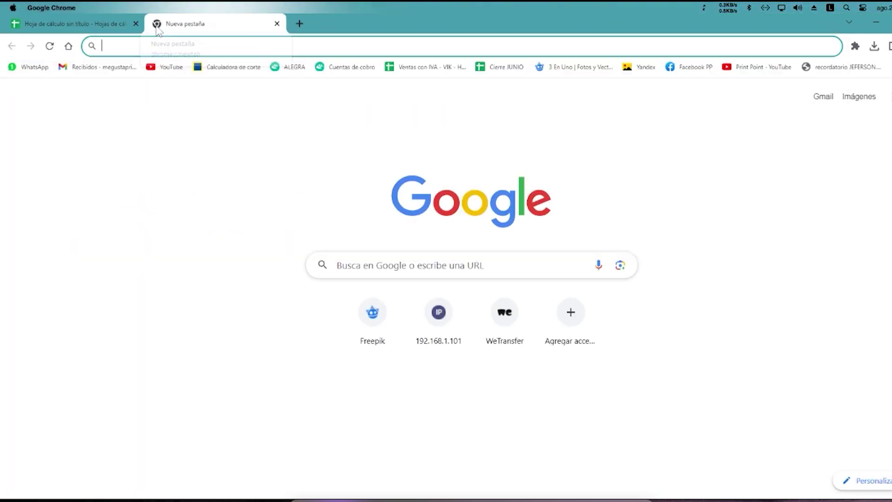
{"action": "type", "text": "ilove"}
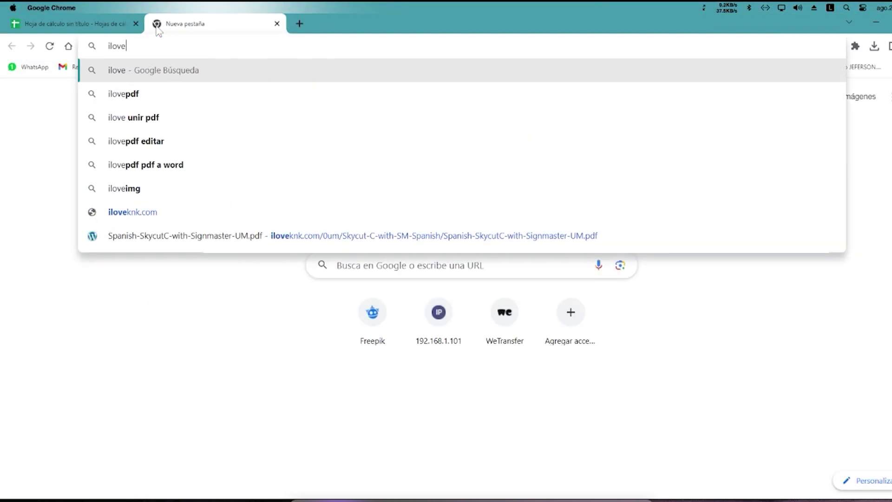
{"action": "type", "text": "pdf.com"}
{"action": "key", "text": "Return"}
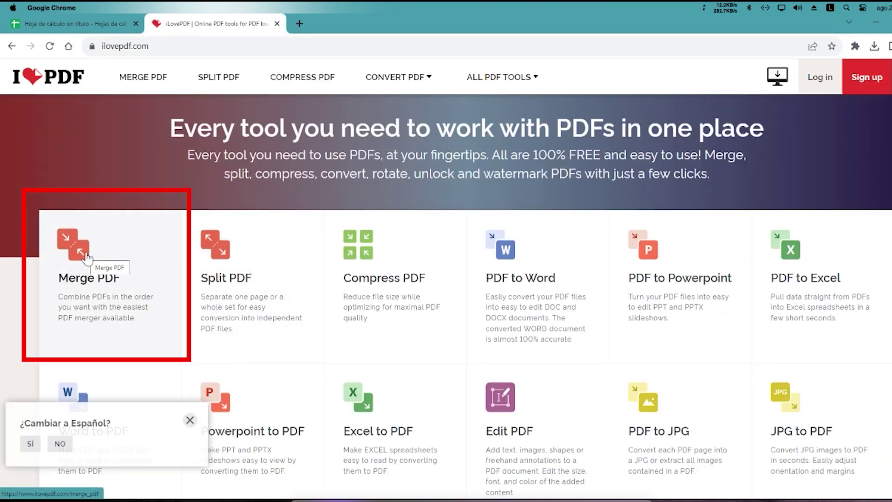
{"action": "left_click", "coordinate": [87, 258]}
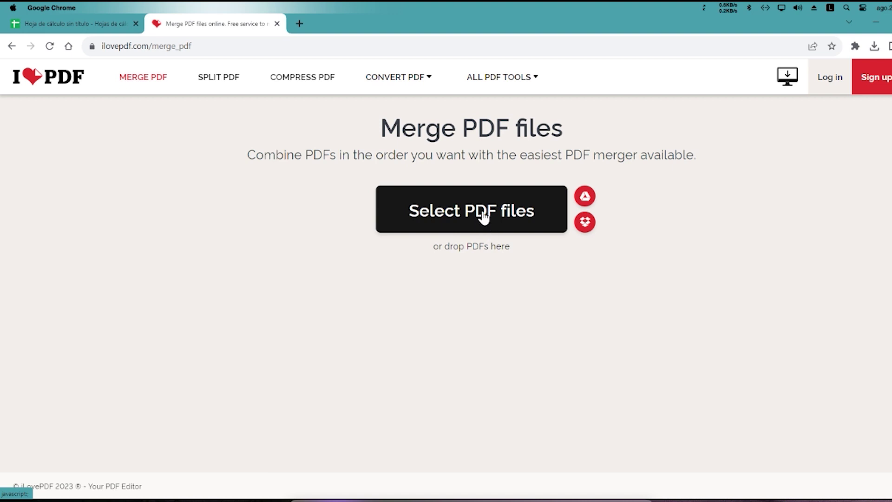
{"action": "left_click", "coordinate": [483, 216]}
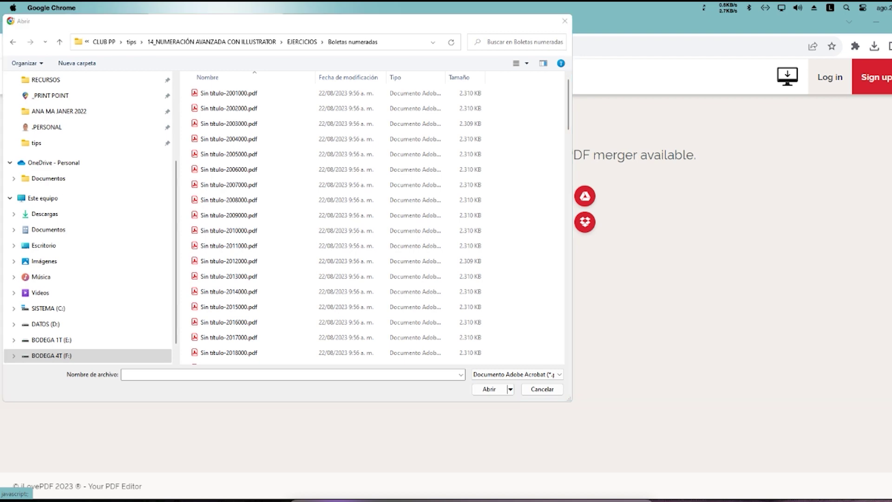
Step: Upload all 100 ticket PDFs, merge them, and save the result as 100-boletas-juntas
{"action": "left_click", "coordinate": [334, 217]}
{"action": "key", "text": "ctrl+a"}
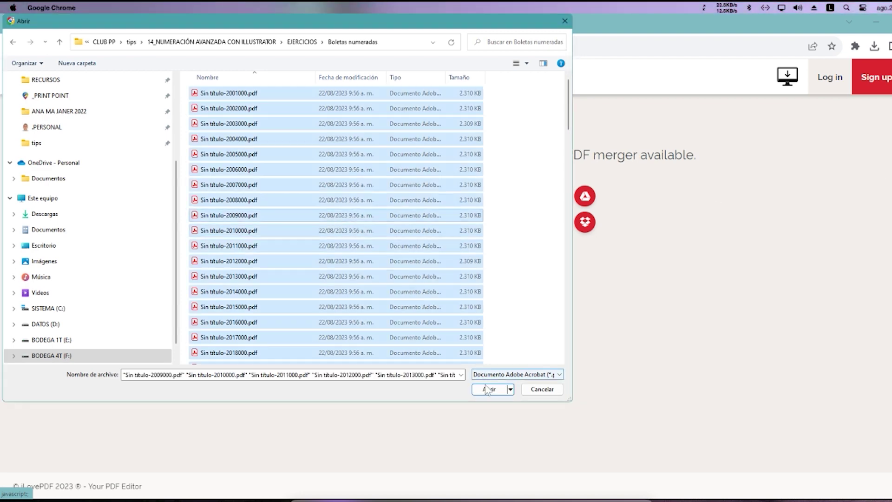
{"action": "left_click", "coordinate": [489, 389]}
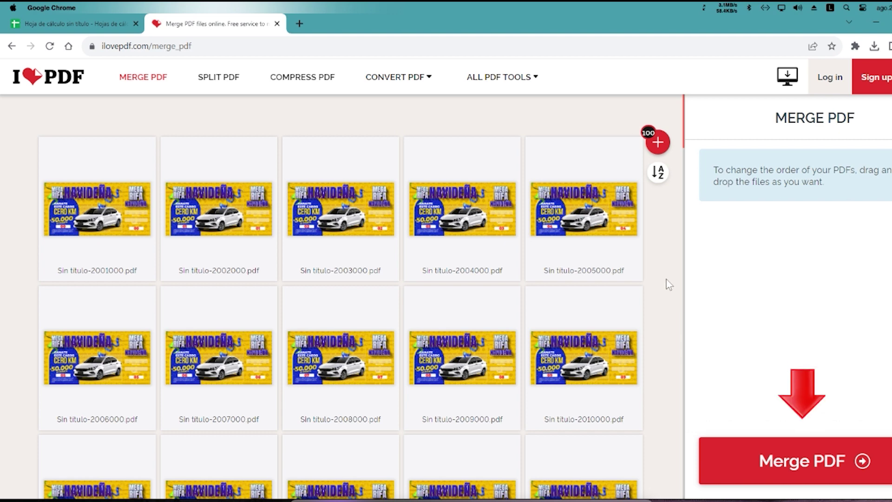
{"action": "left_click", "coordinate": [792, 468]}
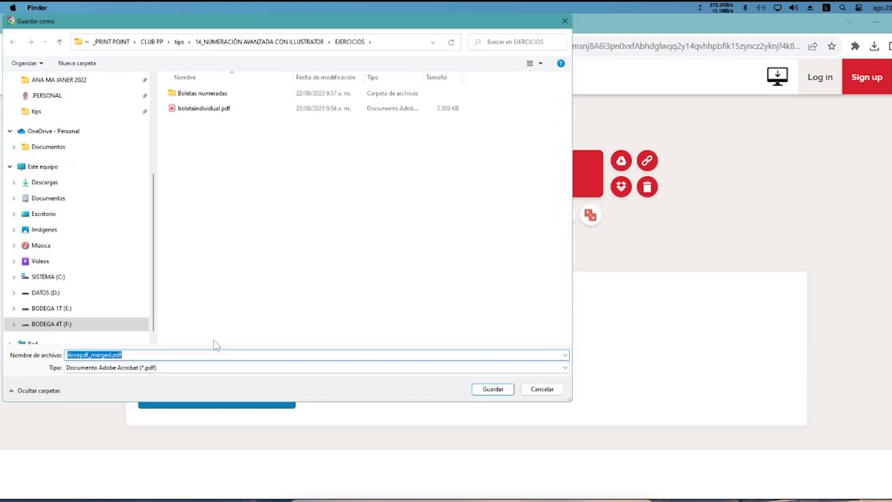
{"action": "type", "text": "100-boletas-juntas"}
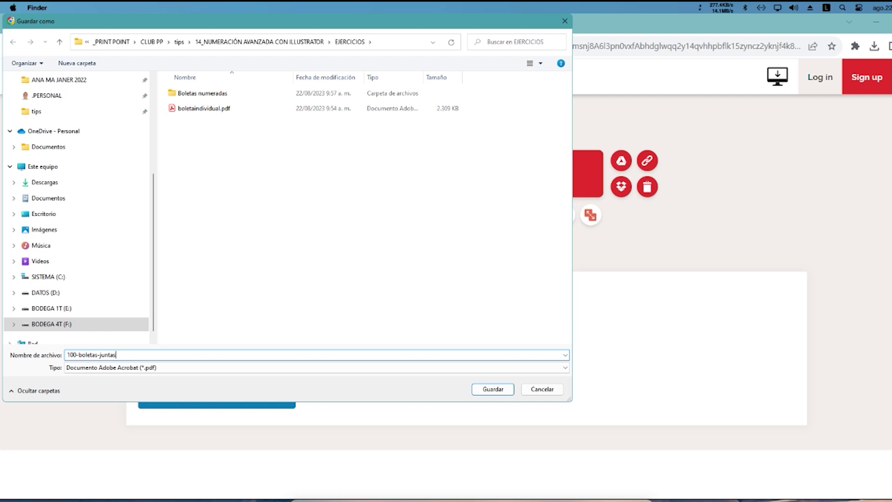
{"action": "key", "text": "Return"}
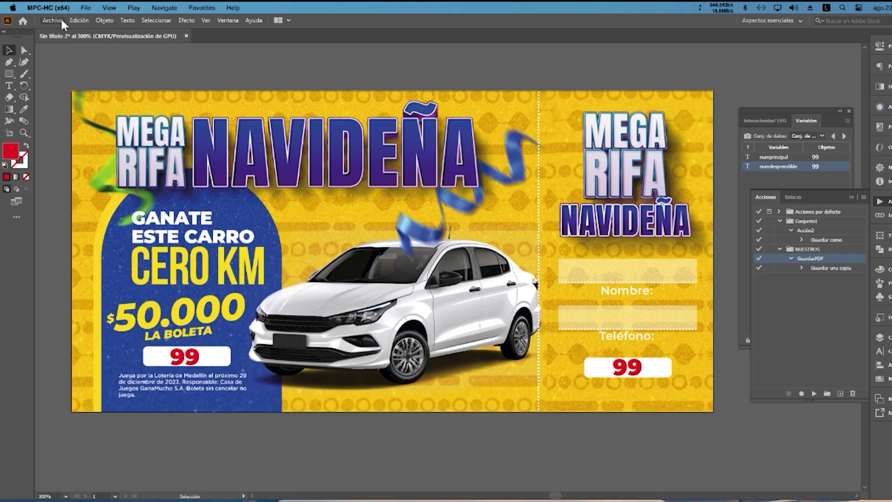
Step: Open 100-boletas-juntas.pdf, importing all pages with 'Importar páginas PDF como vínculos' checked
{"action": "left_click", "coordinate": [53, 20]}
{"action": "left_click", "coordinate": [60, 53]}
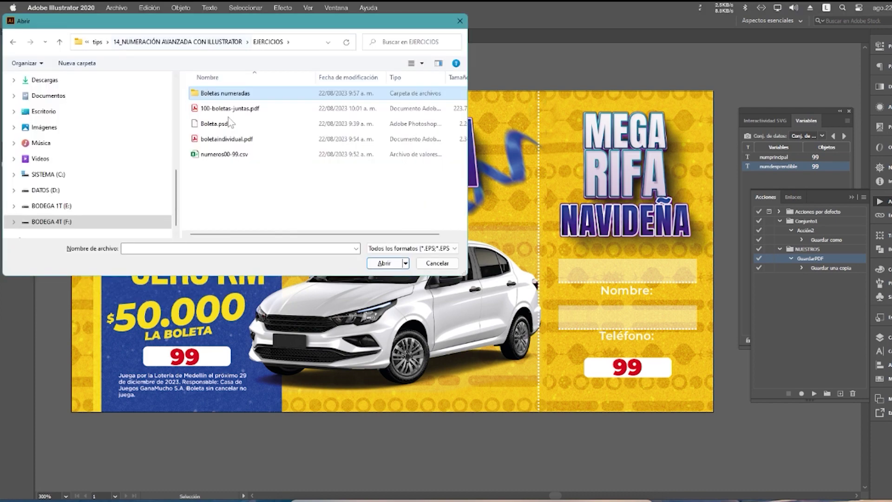
{"action": "double_click", "coordinate": [259, 109]}
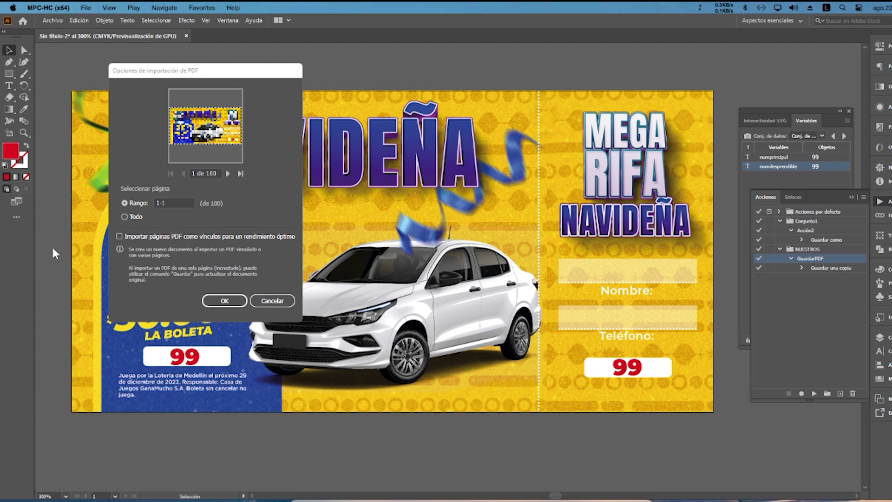
{"action": "left_click", "coordinate": [126, 215]}
{"action": "left_click", "coordinate": [122, 236]}
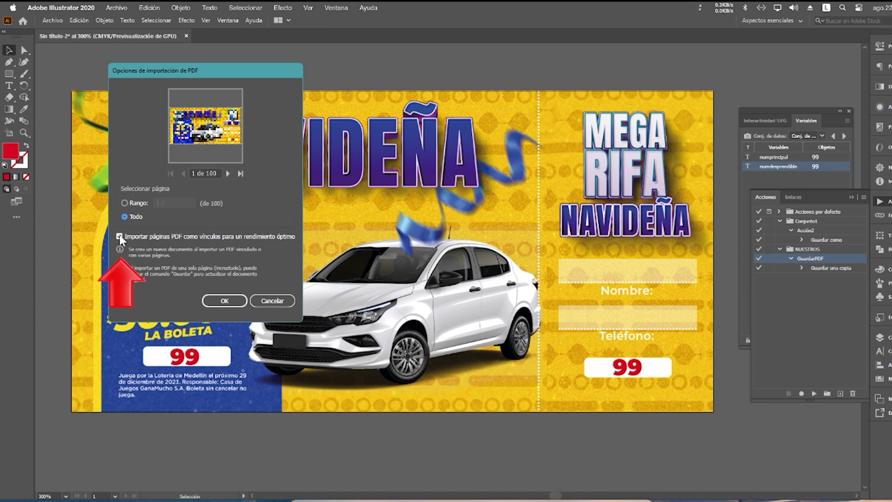
{"action": "left_click", "coordinate": [224, 300]}
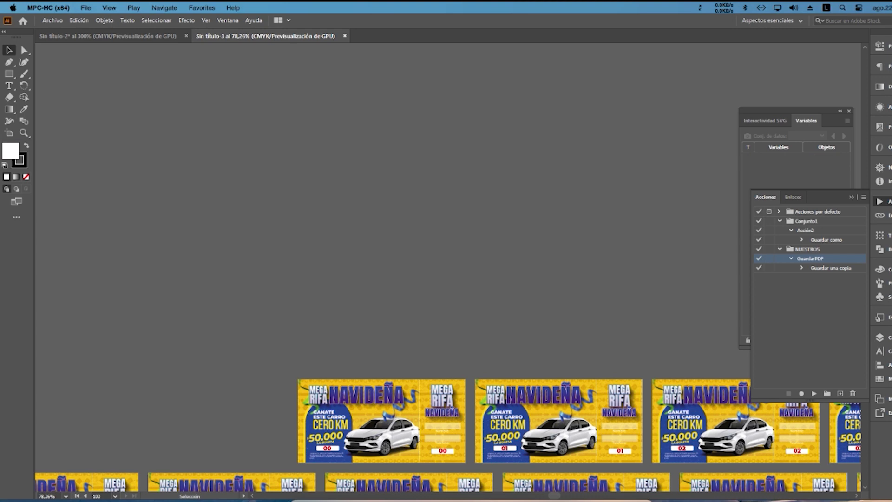
Step: Zoom out, collapse the Acciones panel and close the Variables panel
{"action": "key", "text": "ctrl+minus"}
{"action": "key", "text": "ctrl+minus"}
{"action": "key", "text": "ctrl+minus"}
{"action": "key", "text": "ctrl+minus"}
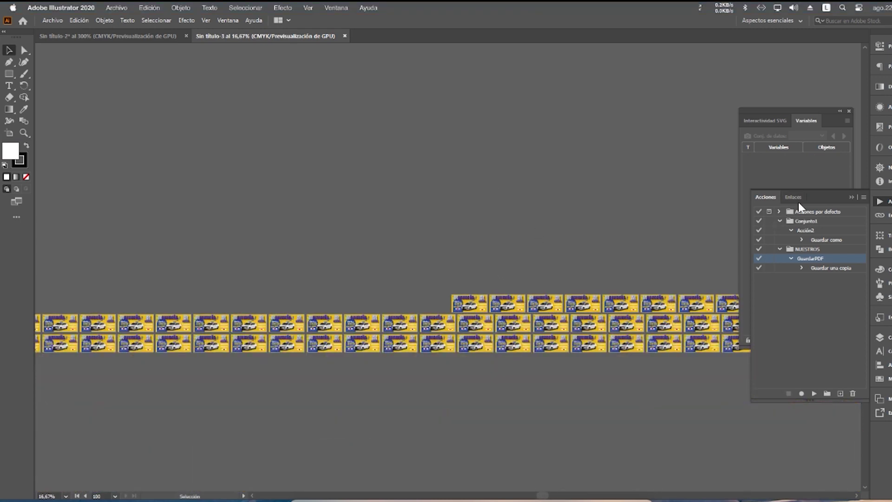
{"action": "left_click", "coordinate": [850, 195]}
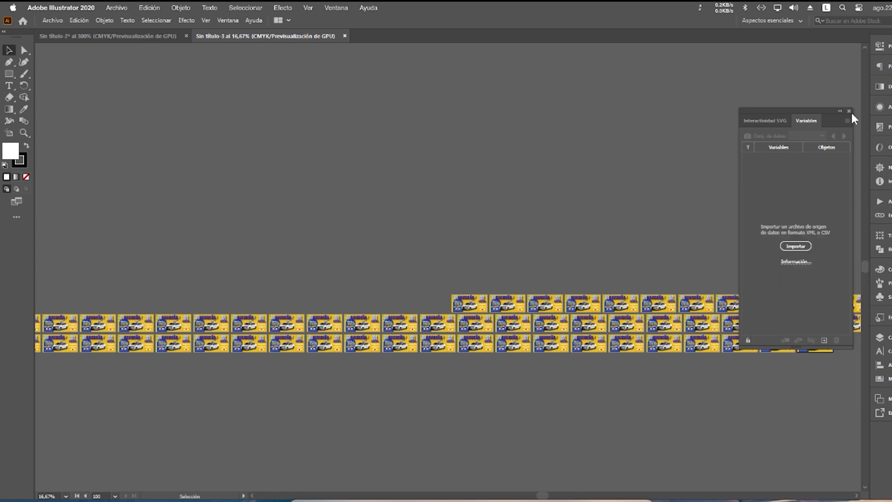
{"action": "left_click", "coordinate": [849, 111]}
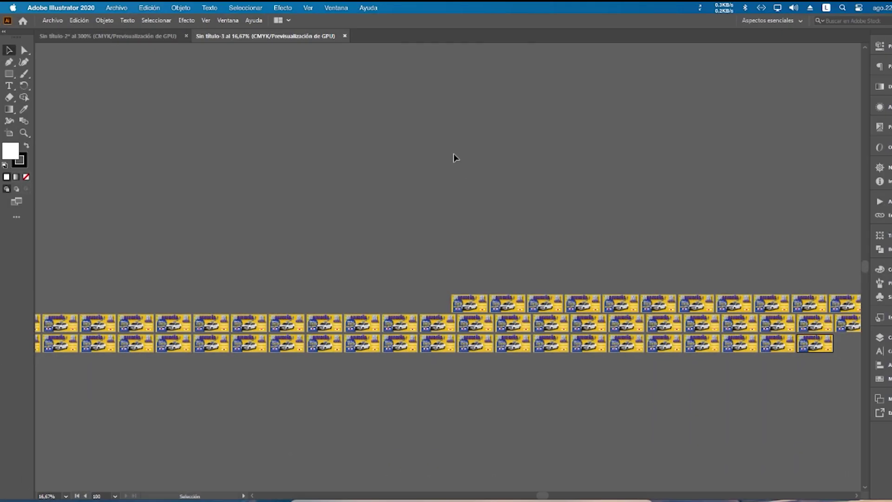
Step: Rearrange all artboards into 4 columns with 0 spacing
{"action": "left_click", "coordinate": [229, 21]}
{"action": "left_click", "coordinate": [364, 316]}
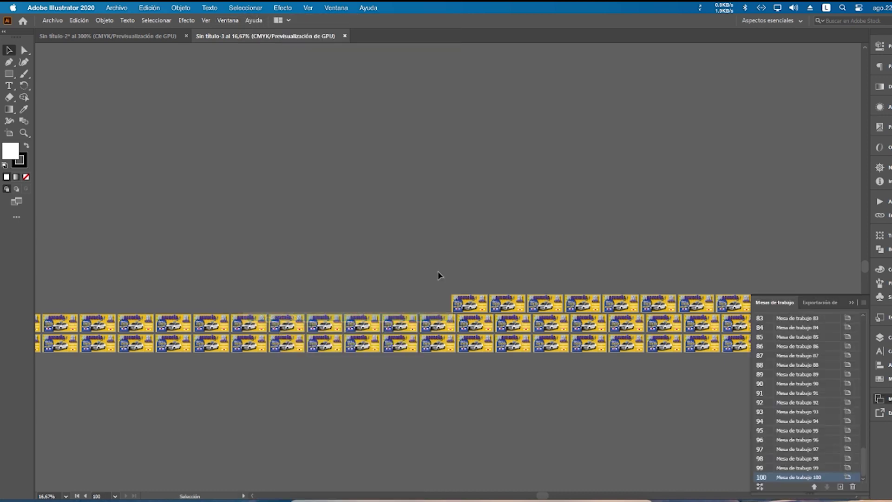
{"action": "left_click", "coordinate": [862, 302]}
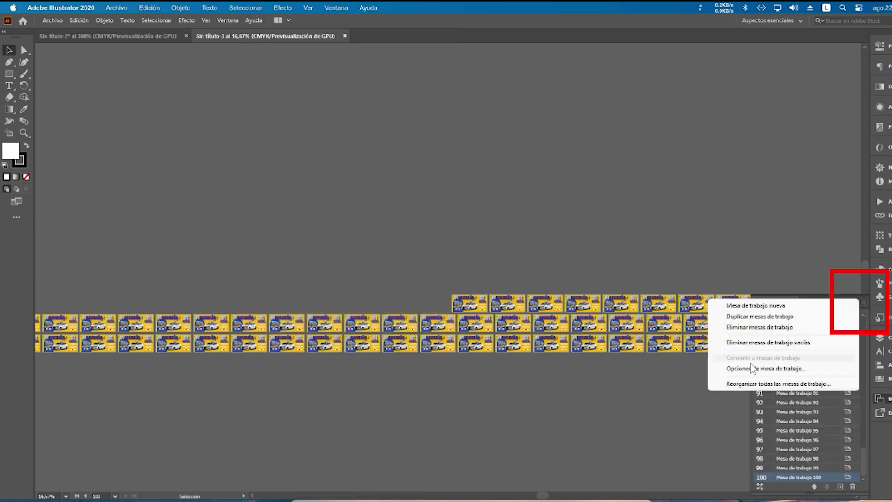
{"action": "left_click", "coordinate": [738, 384]}
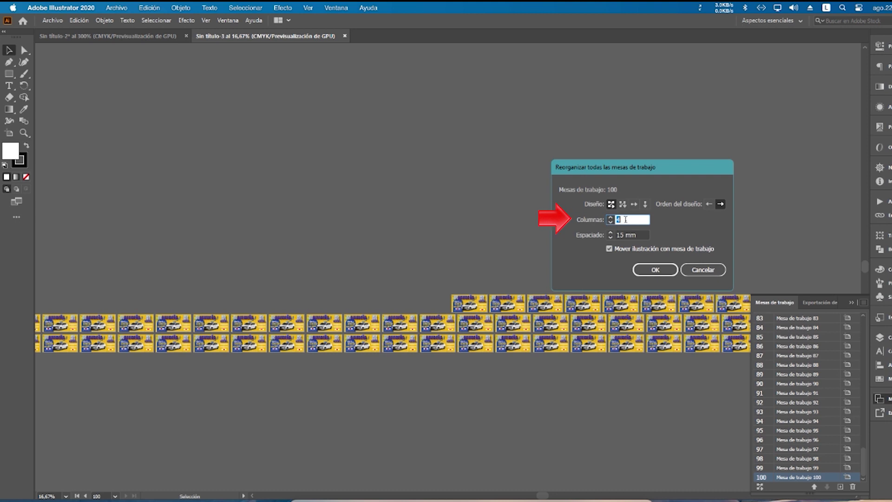
{"action": "type", "text": "4"}
{"action": "key", "text": "Tab"}
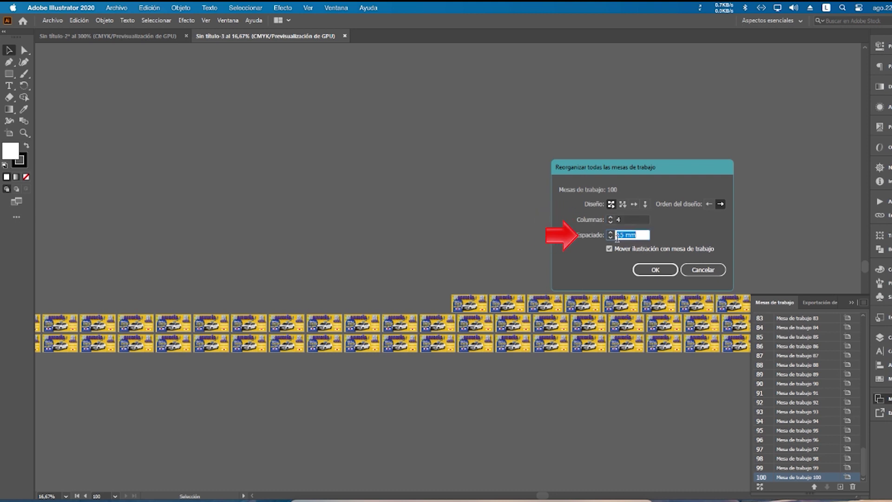
{"action": "type", "text": "0"}
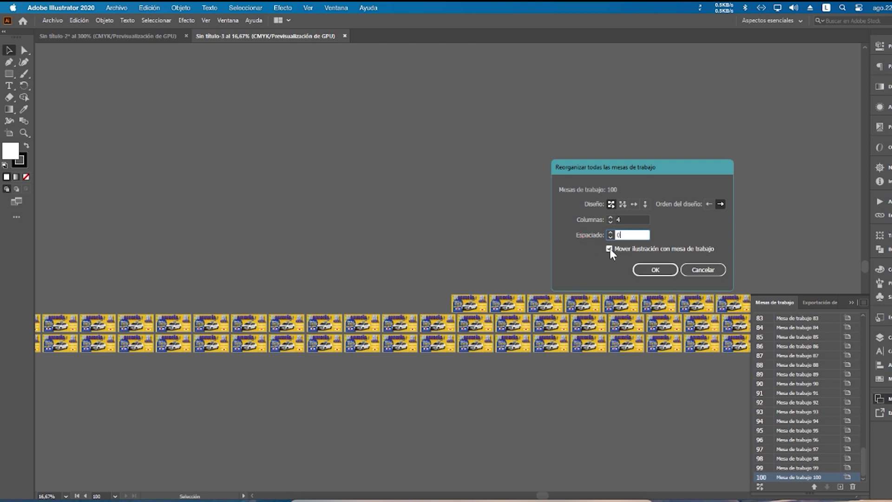
{"action": "left_click", "coordinate": [655, 272]}
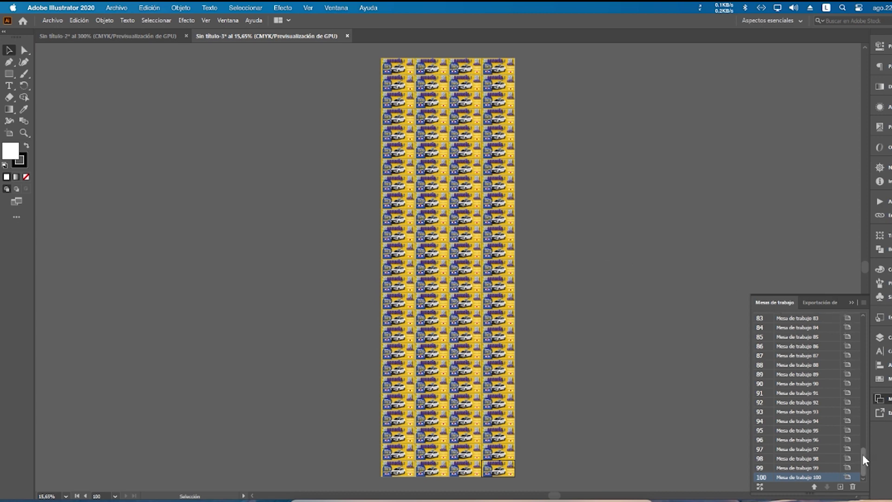
Step: Delete artboards 2 through 100, leaving only Mesa de trabajo 1
{"action": "left_click_drag", "start_coordinate": [862, 455], "coordinate": [862, 316]}
{"action": "left_click", "coordinate": [826, 327], "text": "shift"}
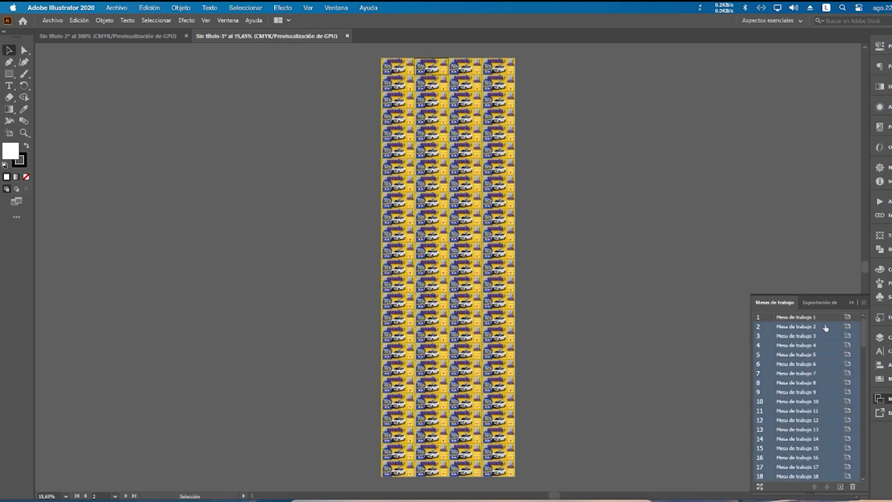
{"action": "left_click", "coordinate": [852, 488]}
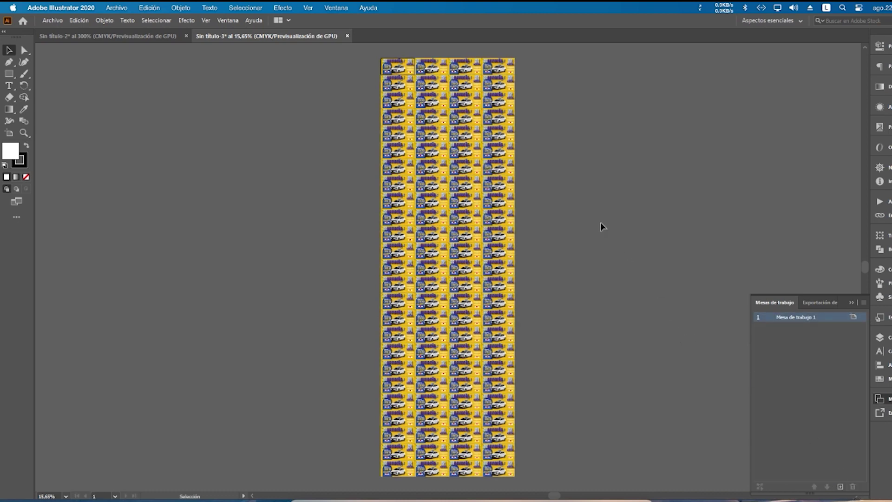
{"action": "left_click", "coordinate": [852, 302]}
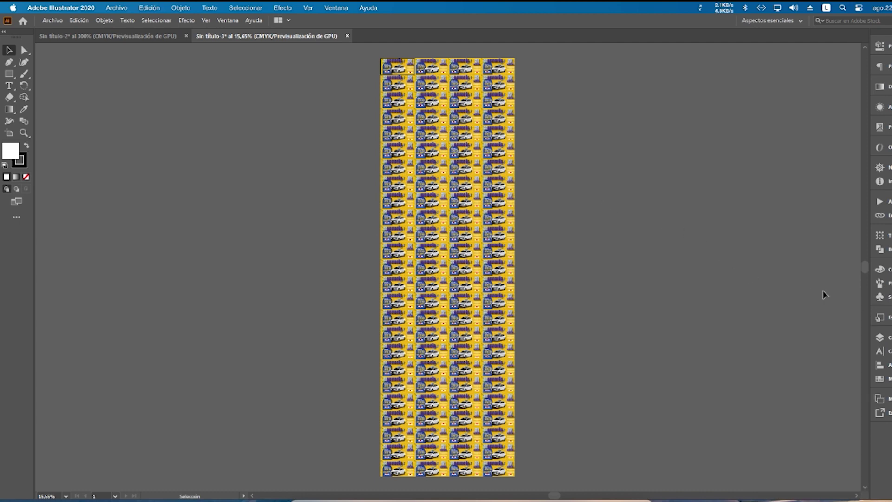
{"action": "key", "text": "m"}
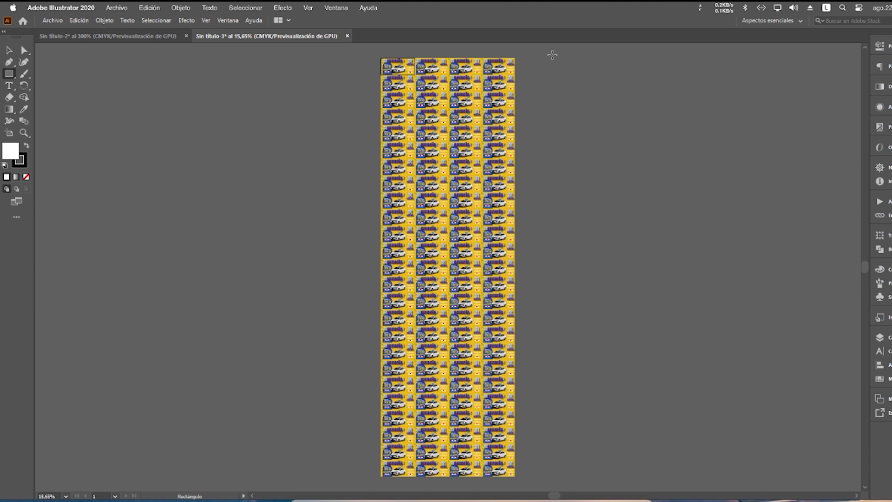
Step: Create a 500 × 330 mm rectangle beside the ticket sheet
{"action": "left_click", "coordinate": [548, 56]}
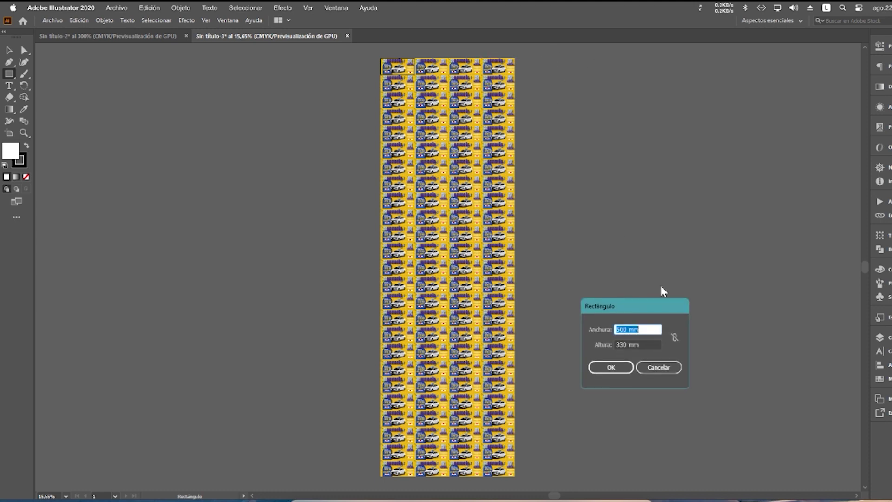
{"action": "left_click_drag", "start_coordinate": [650, 329], "coordinate": [557, 344]}
{"action": "type", "text": "50"}
{"action": "type", "text": "0"}
{"action": "key", "text": "Tab"}
{"action": "type", "text": "33"}
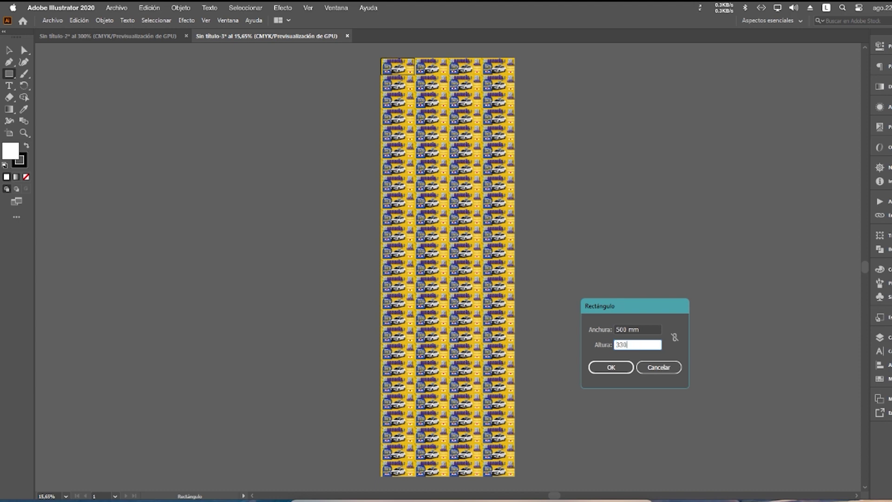
{"action": "left_click", "coordinate": [612, 368]}
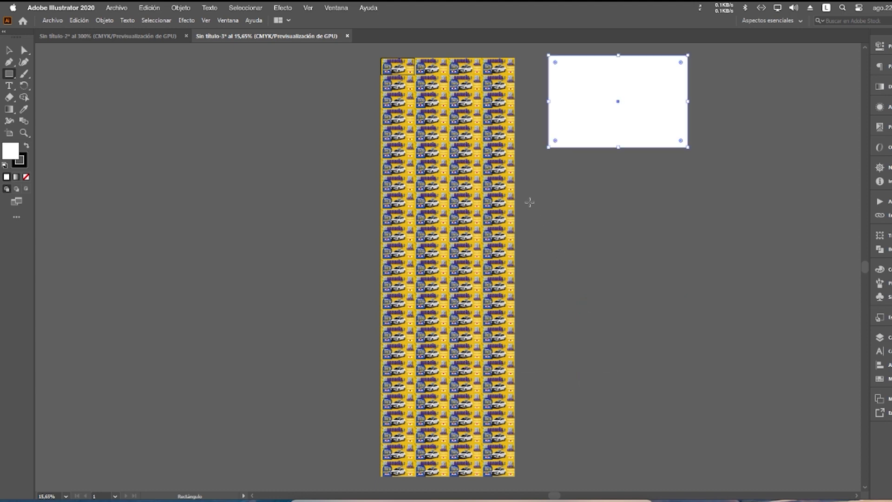
Step: Copy the rectangle 350 mm down, then repeat the copy to make five stacked rectangles
{"action": "left_click", "coordinate": [104, 20]}
{"action": "mouse_move", "coordinate": [127, 32]}
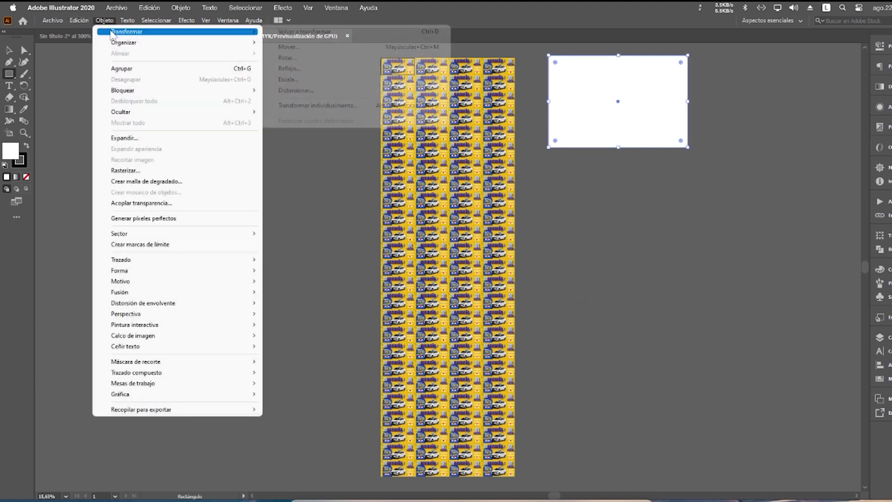
{"action": "left_click", "coordinate": [346, 47]}
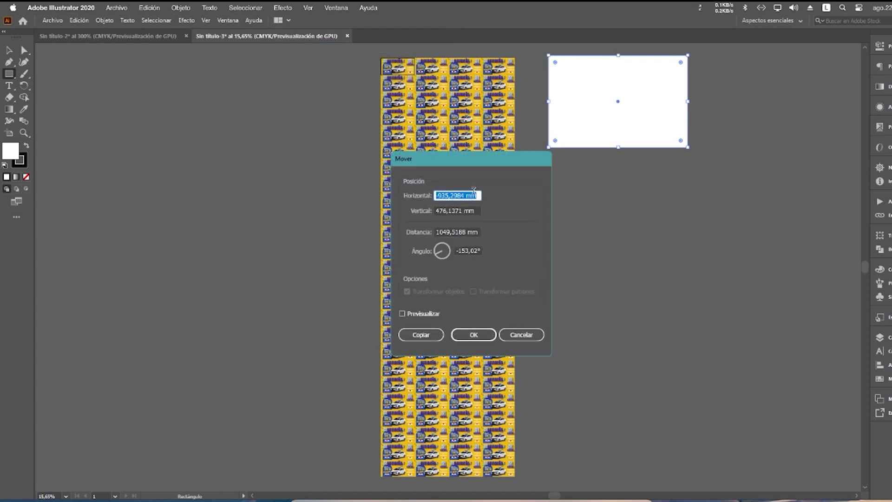
{"action": "type", "text": "0"}
{"action": "key", "text": "Tab"}
{"action": "type", "text": "3"}
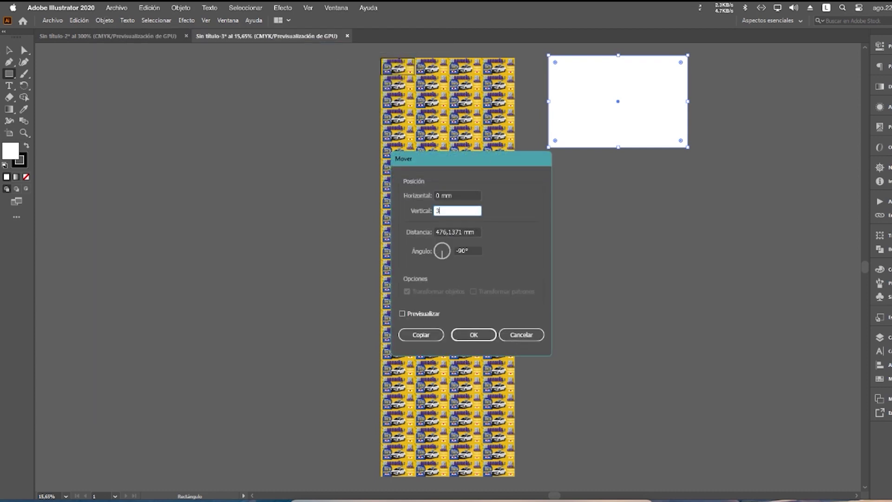
{"action": "key", "text": "Tab"}
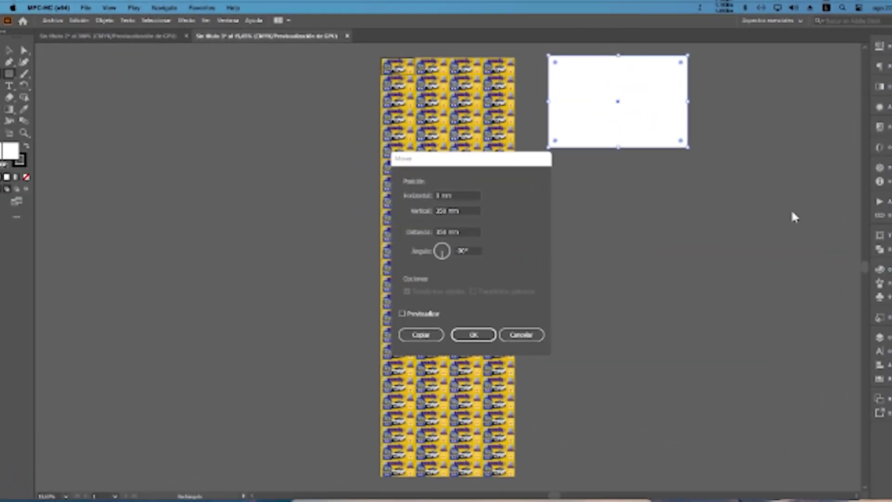
{"action": "left_click", "coordinate": [434, 337]}
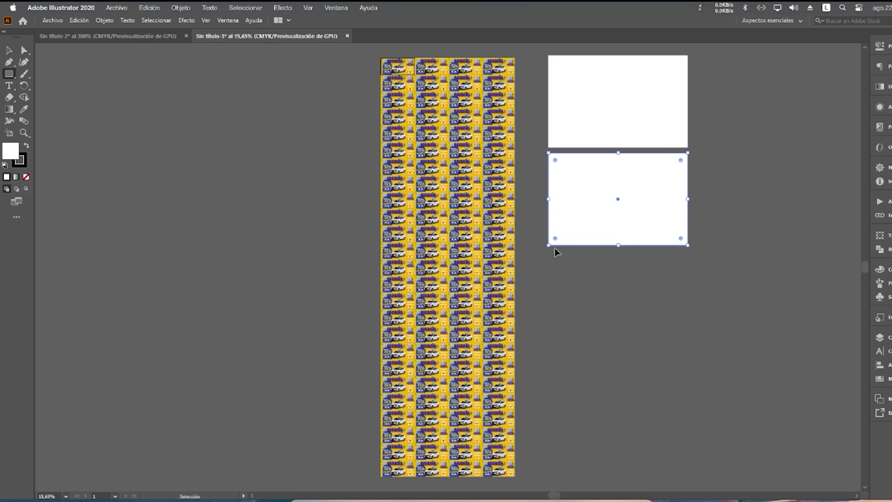
{"action": "key", "text": "ctrl+d"}
{"action": "key", "text": "ctrl+d"}
{"action": "key", "text": "ctrl+d"}
{"action": "key", "text": "m"}
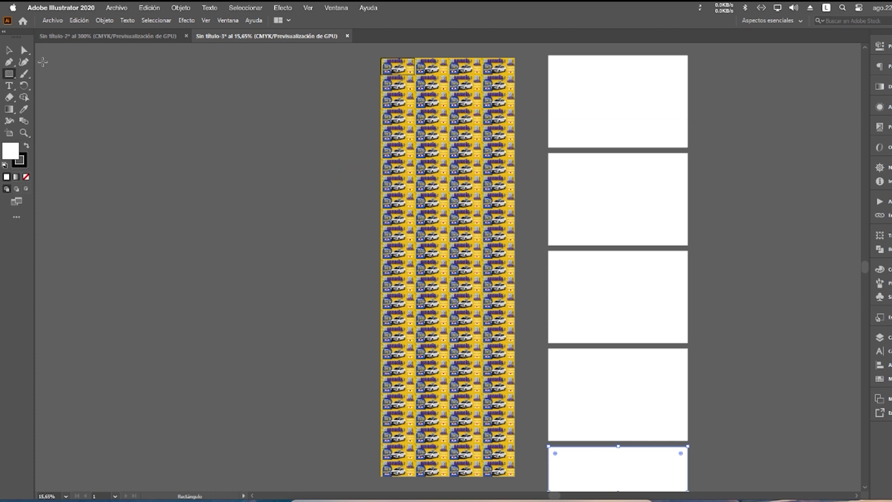
Step: Marquee-select the five white rectangles and convert them with Object > Artboards > Convert to Artboards
{"action": "left_click", "coordinate": [9, 50]}
{"action": "left_click_drag", "start_coordinate": [608, 48], "coordinate": [609, 463]}
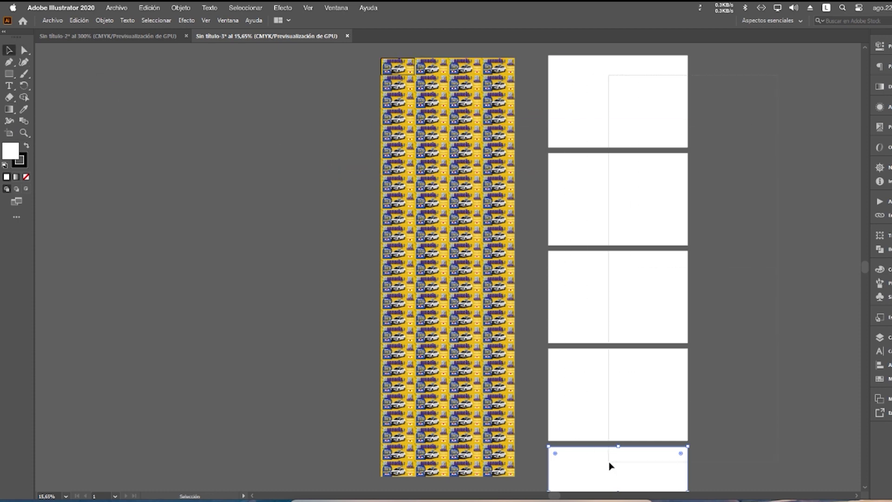
{"action": "left_click", "coordinate": [104, 20]}
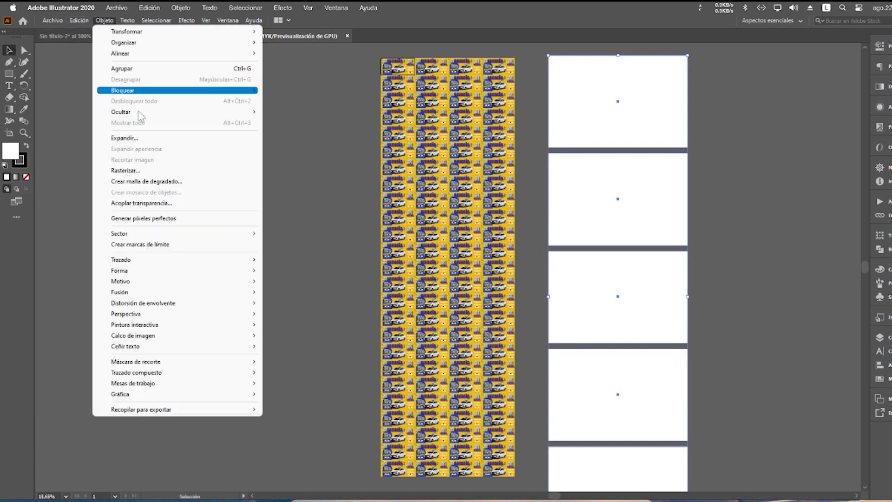
{"action": "mouse_move", "coordinate": [174, 383]}
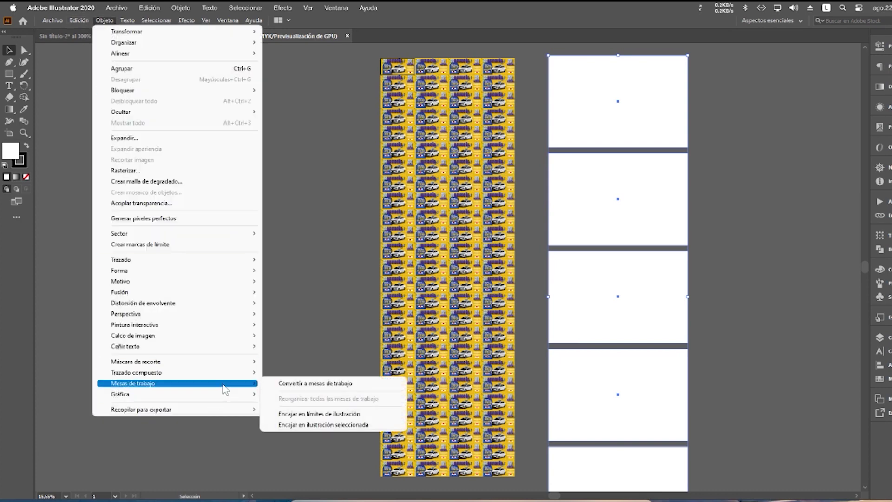
{"action": "left_click", "coordinate": [310, 383]}
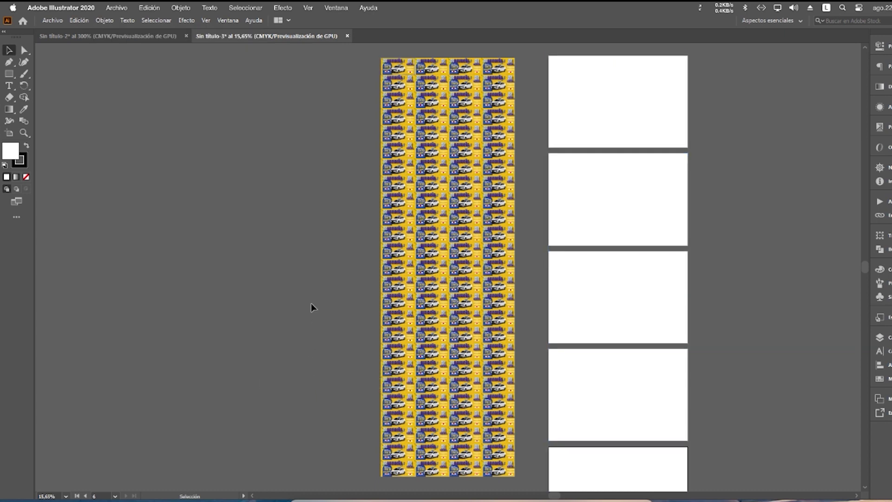
{"action": "key", "text": "space"}
{"action": "left_click_drag", "start_coordinate": [322, 201], "coordinate": [153, 202]}
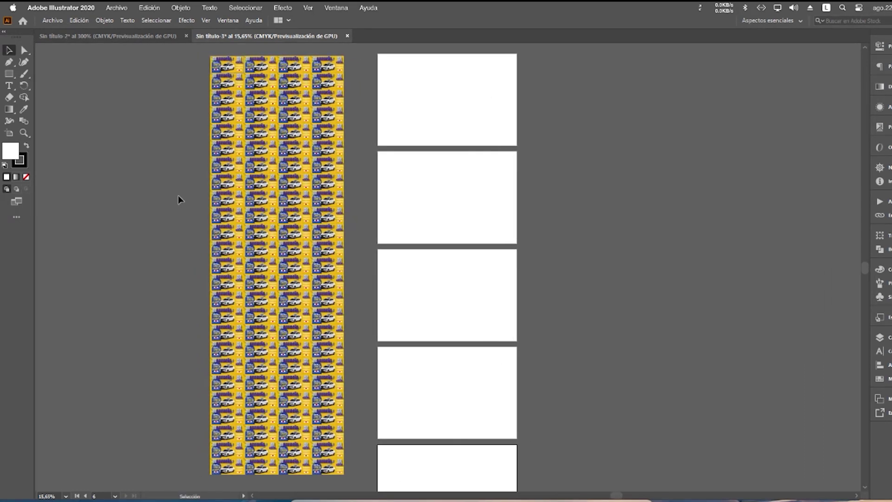
Step: Open the Align panel and set Align To: Artboard
{"action": "left_click", "coordinate": [225, 21]}
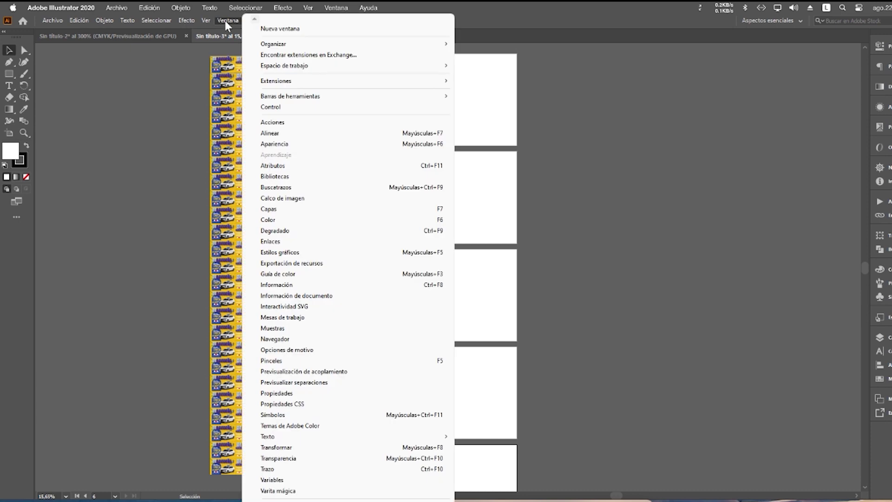
{"action": "left_click", "coordinate": [295, 134]}
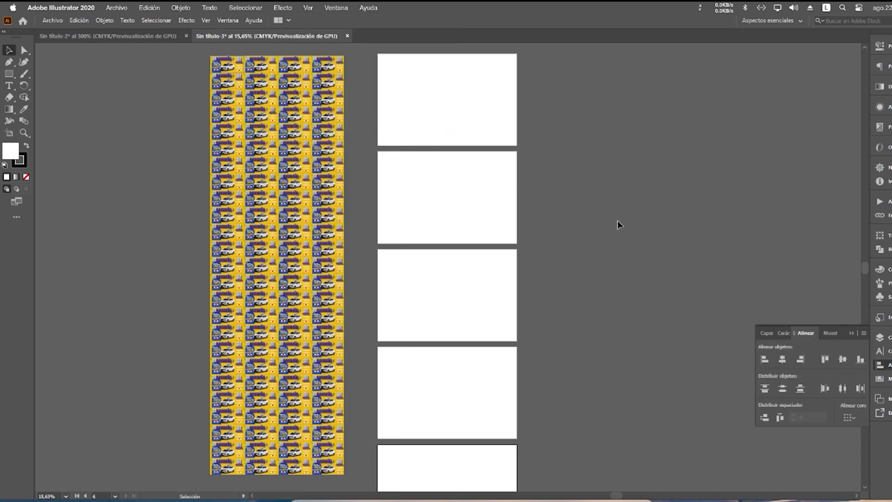
{"action": "left_click", "coordinate": [857, 418]}
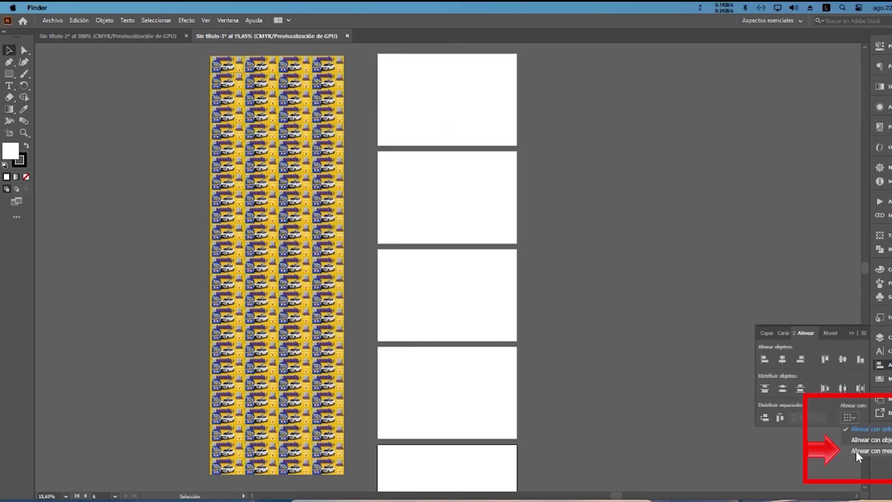
{"action": "left_click", "coordinate": [855, 450]}
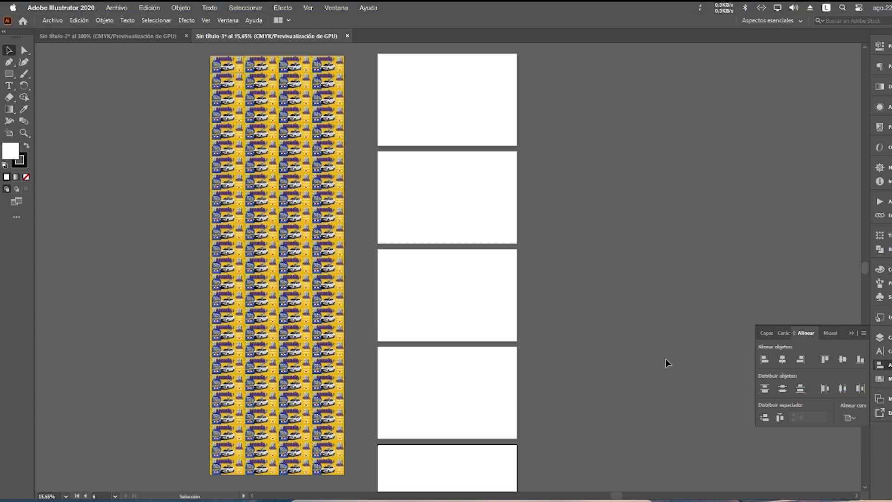
Step: Activate the top new artboard and group the top five rows of tickets
{"action": "left_click", "coordinate": [450, 107]}
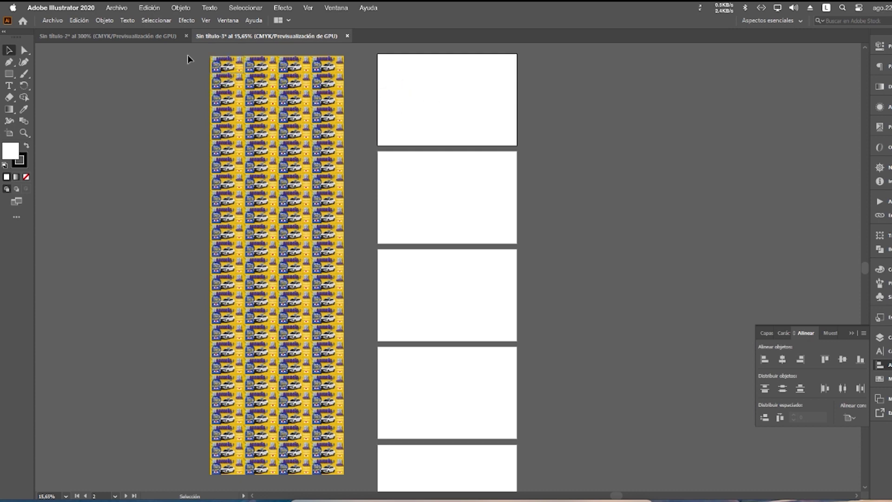
{"action": "mouse_move", "coordinate": [188, 55]}
{"action": "left_mouse_down"}
{"action": "mouse_move", "coordinate": [354, 114]}
{"action": "mouse_move", "coordinate": [359, 136]}
{"action": "left_mouse_up"}
{"action": "key", "text": "ctrl+g"}
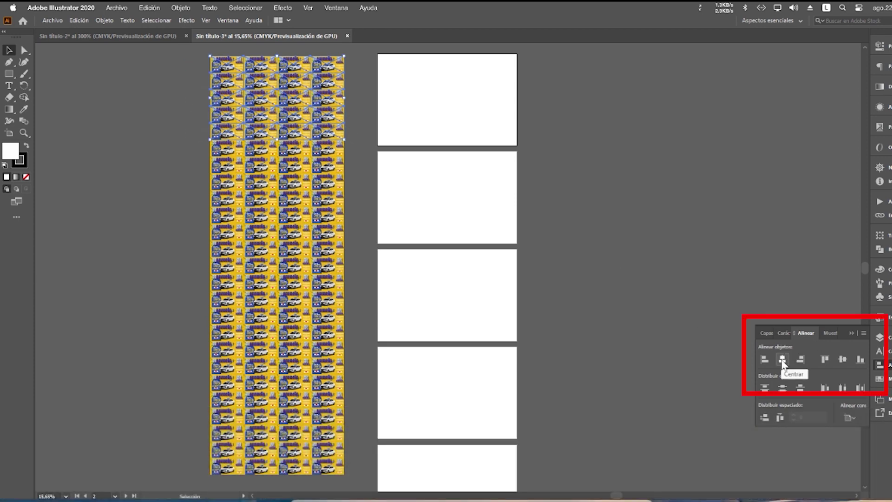
Step: Centre the grouped top 20 tickets horizontally and vertically on the first sheet, then ungroup them
{"action": "left_click", "coordinate": [782, 360]}
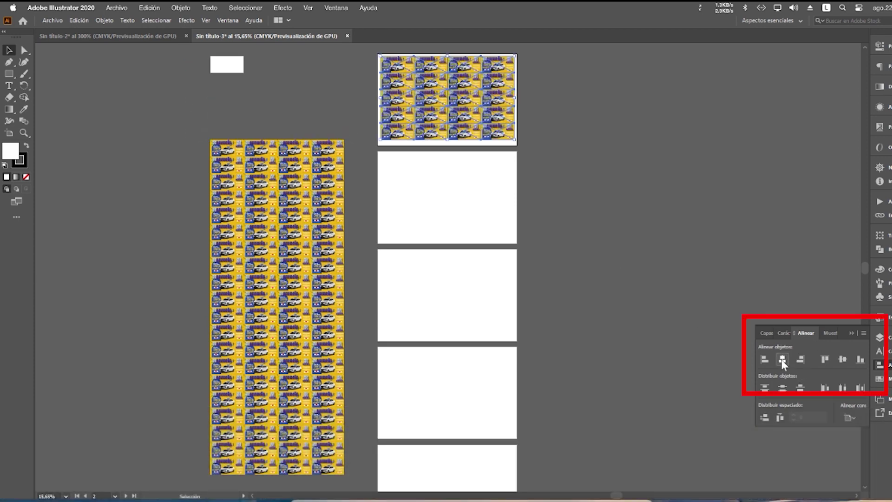
{"action": "left_click", "coordinate": [836, 359]}
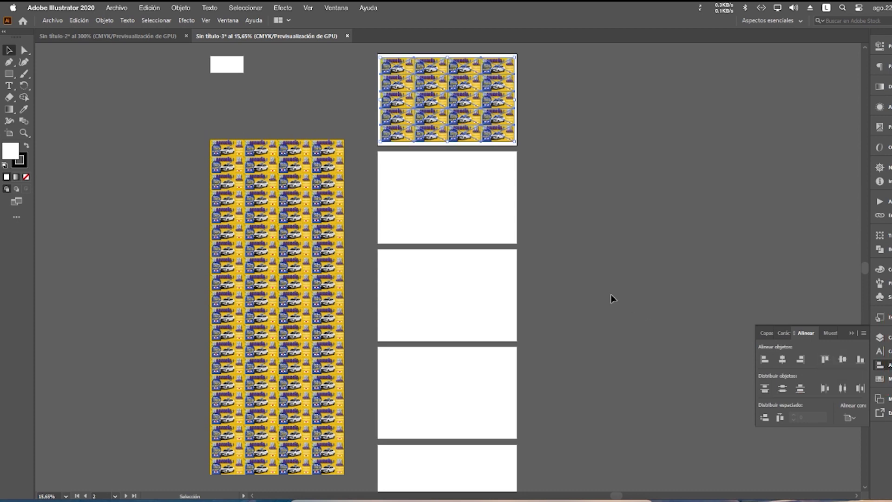
{"action": "key", "text": "ctrl+shift+g"}
Step: Centre the next five rows of tickets on the second artboard
{"action": "left_click", "coordinate": [426, 196]}
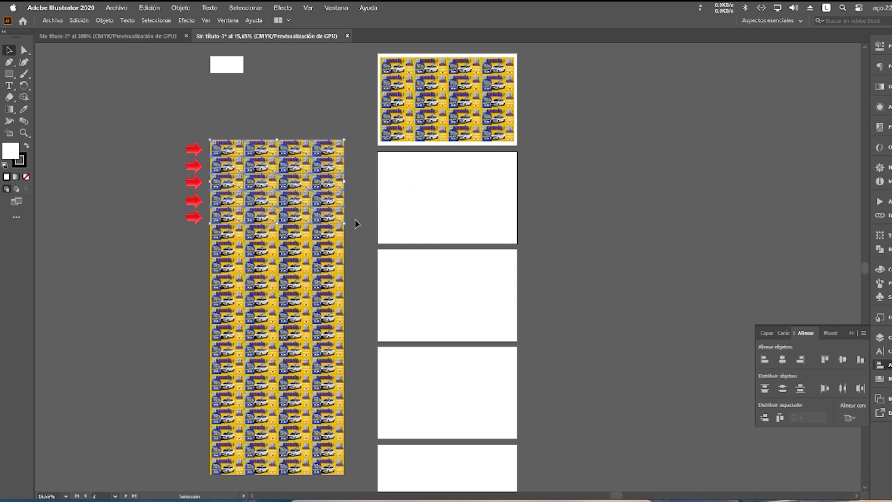
{"action": "left_click_drag", "start_coordinate": [320, 200], "coordinate": [354, 223]}
{"action": "left_click", "coordinate": [782, 359]}
{"action": "left_click", "coordinate": [843, 360]}
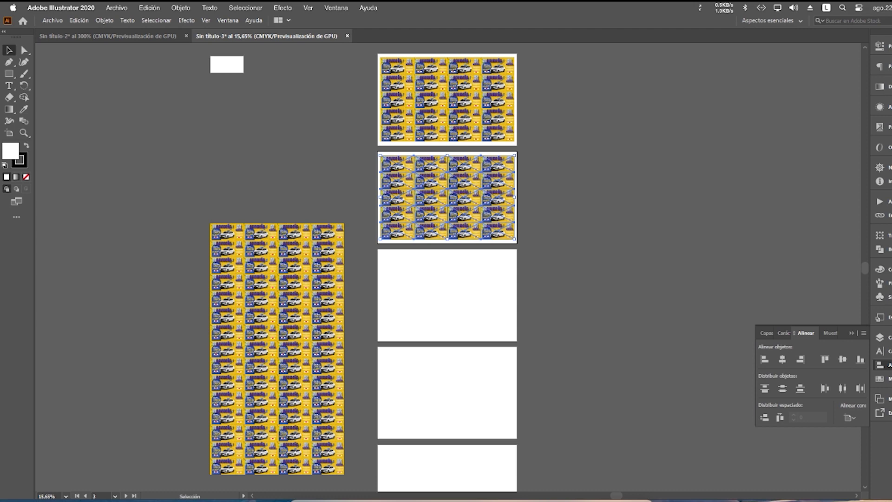
{"action": "left_click", "coordinate": [344, 298]}
{"action": "left_click", "coordinate": [782, 359]}
{"action": "left_click", "coordinate": [842, 359]}
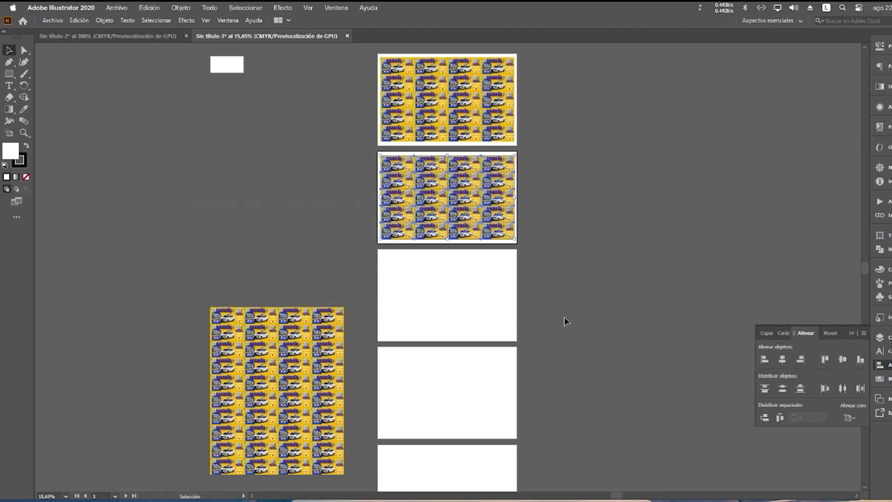
Step: Centre the remaining two groups of 20 tickets on the last sheets
{"action": "left_click_drag", "start_coordinate": [278, 265], "coordinate": [447, 295]}
{"action": "left_click", "coordinate": [343, 376]}
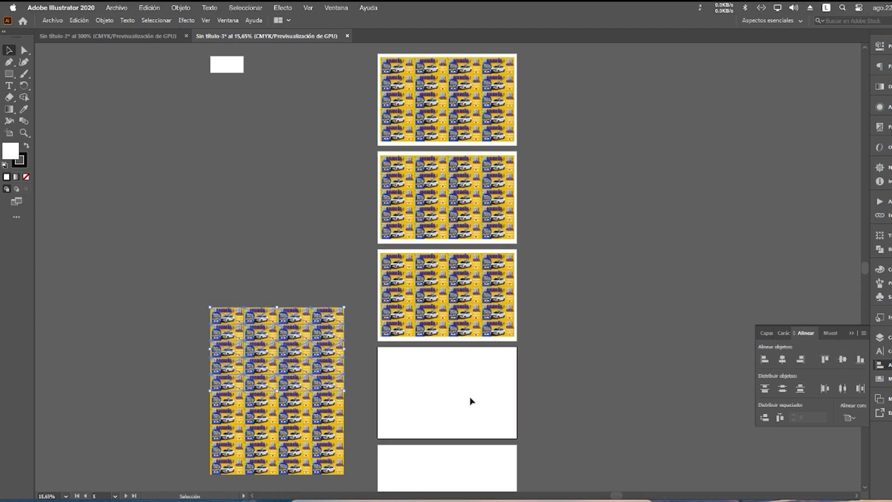
{"action": "left_click", "coordinate": [782, 359]}
{"action": "left_click", "coordinate": [842, 359]}
{"action": "left_click_drag", "start_coordinate": [183, 376], "coordinate": [355, 487]}
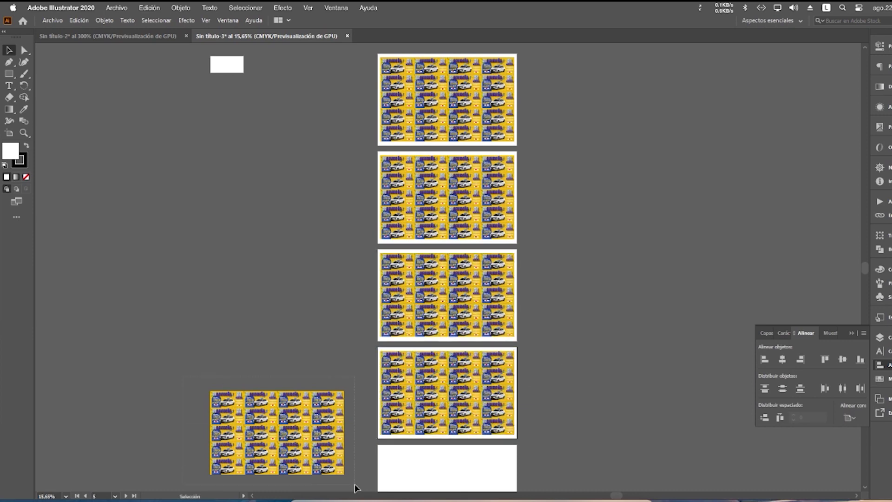
{"action": "left_click", "coordinate": [782, 359]}
{"action": "left_click", "coordinate": [842, 359]}
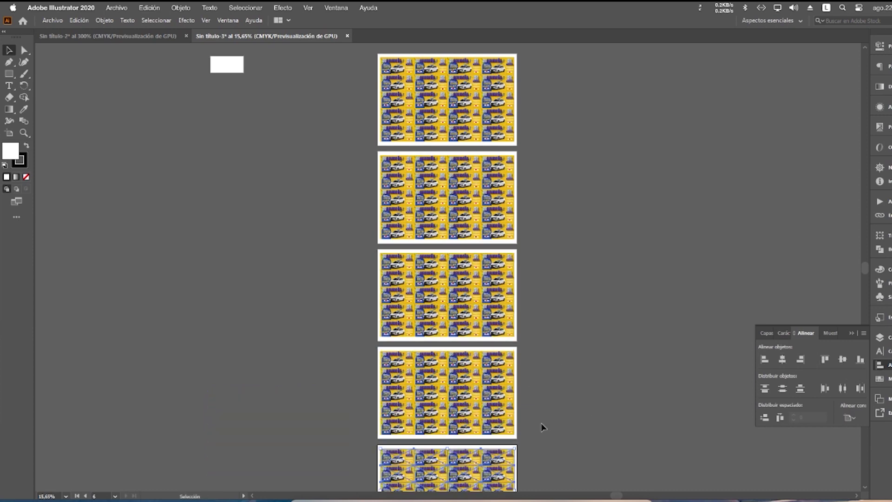
{"action": "scroll", "coordinate": [534, 398], "scroll_direction": "down", "scroll_amount": 1}
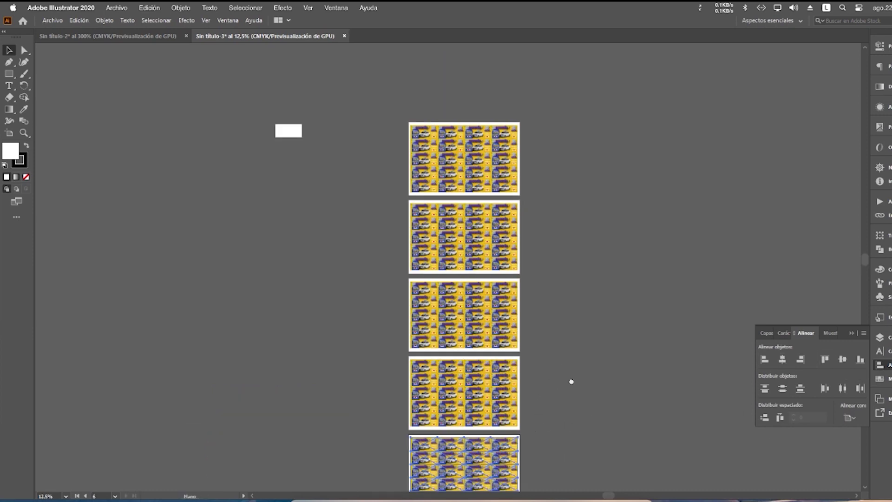
Step: Delete the unused Mesa de trabajo 1 artboard, then select all tickets on the five sheets
{"action": "left_click_drag", "start_coordinate": [572, 382], "coordinate": [546, 325]}
{"action": "left_click", "coordinate": [880, 399]}
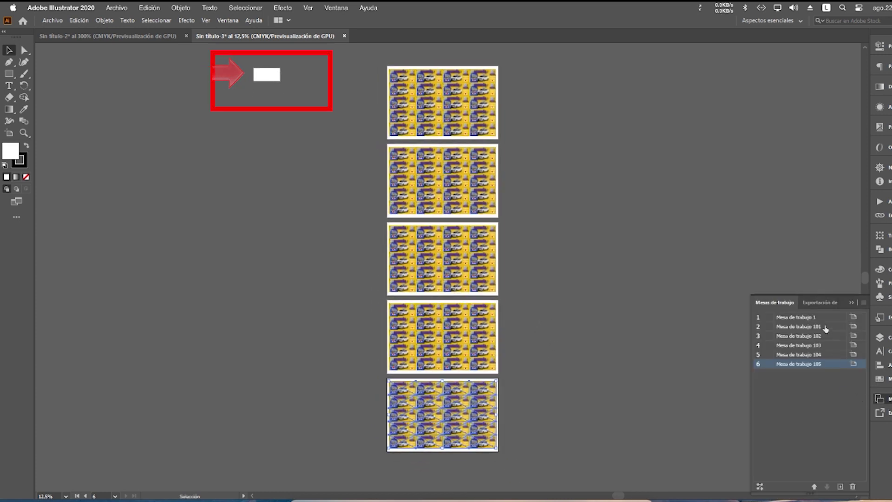
{"action": "left_click", "coordinate": [818, 318]}
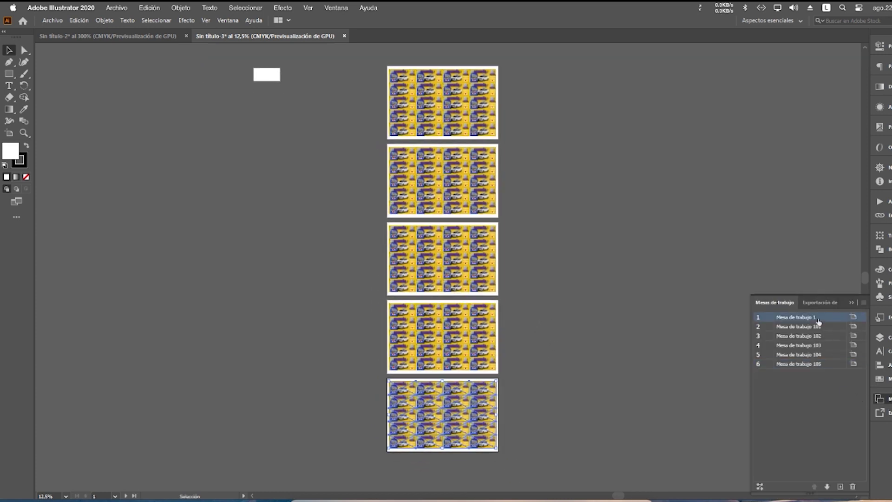
{"action": "left_click", "coordinate": [852, 486]}
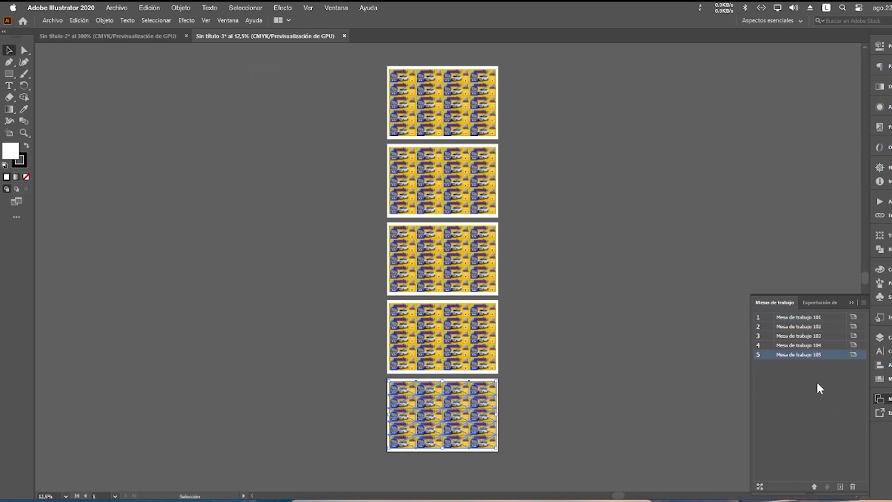
{"action": "left_click", "coordinate": [586, 299]}
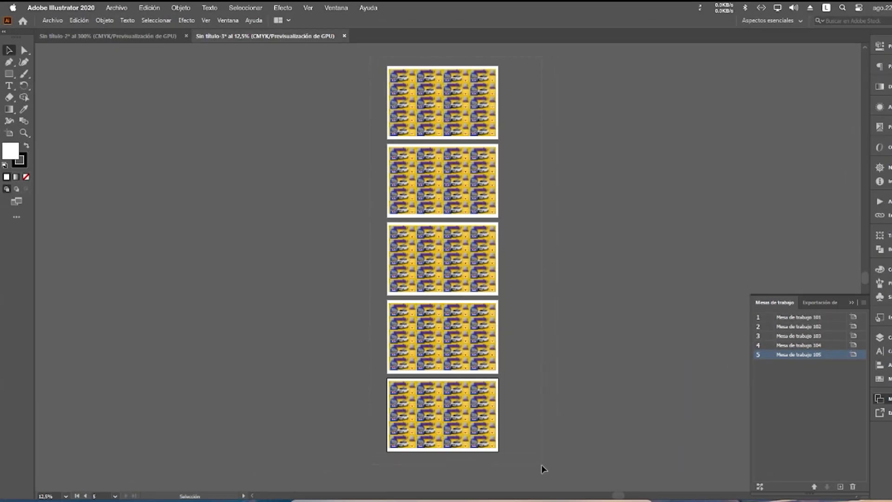
{"action": "key", "text": "ctrl+a"}
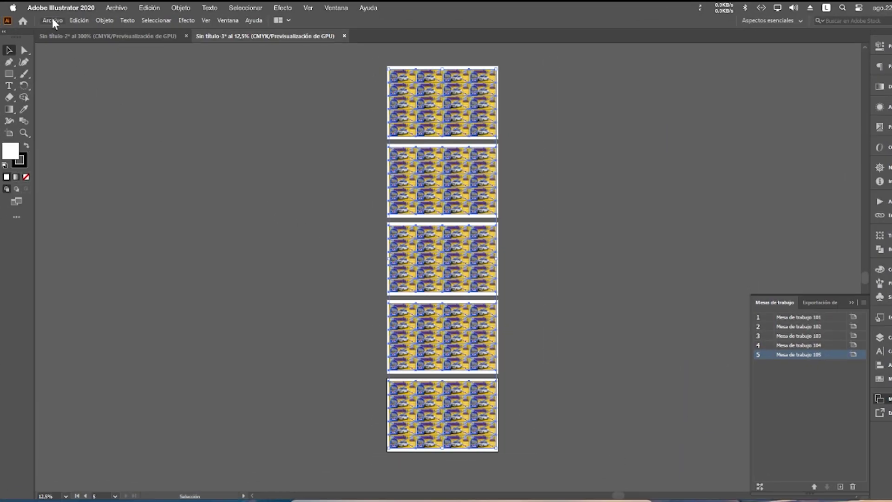
Step: Run the MakeCropMarksAI script with default directions and a 1 mm offset
{"action": "left_click", "coordinate": [52, 20]}
{"action": "mouse_move", "coordinate": [136, 233]}
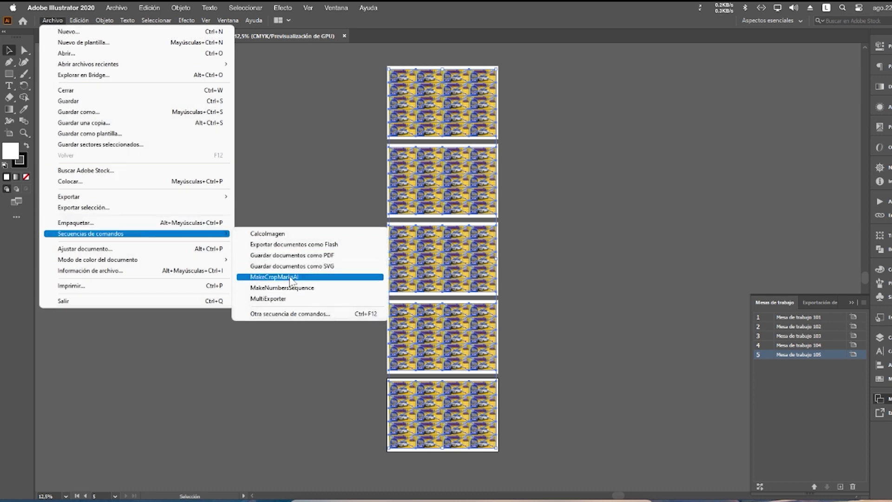
{"action": "left_click", "coordinate": [289, 277]}
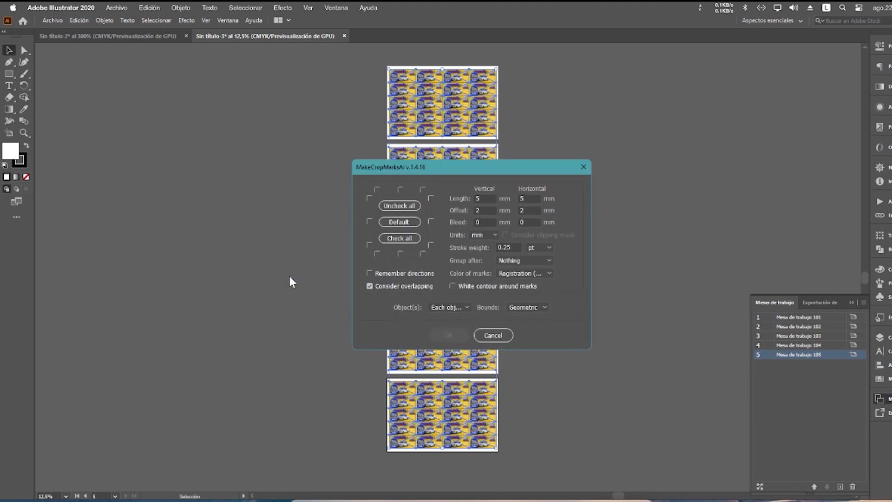
{"action": "left_click", "coordinate": [402, 222]}
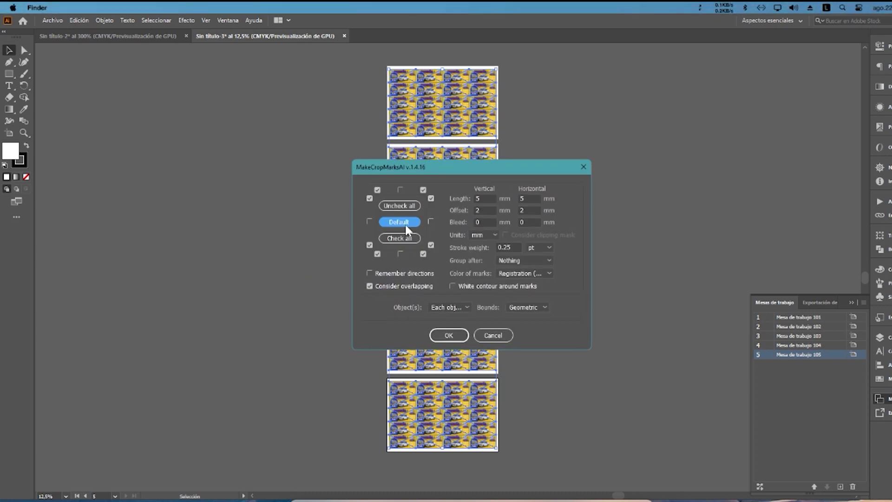
{"action": "double_click", "coordinate": [484, 199]}
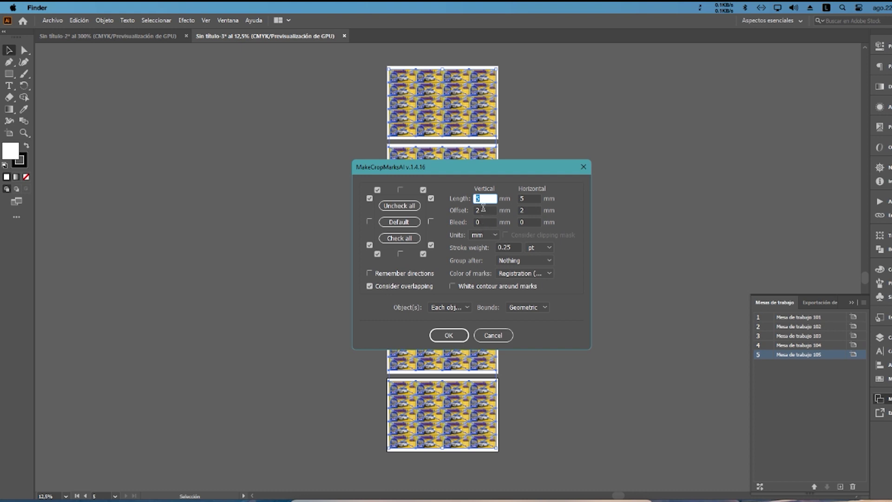
{"action": "double_click", "coordinate": [485, 209]}
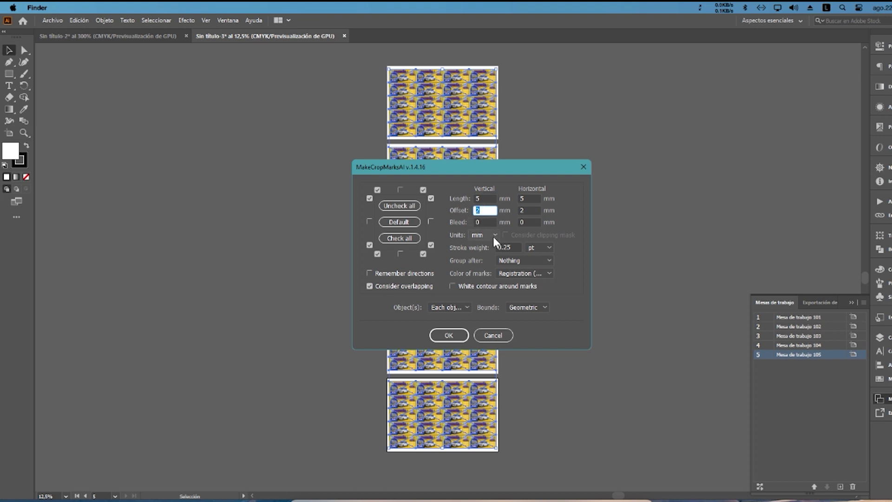
{"action": "type", "text": "1"}
{"action": "key", "text": "Tab"}
{"action": "type", "text": "1"}
{"action": "key", "text": "Tab"}
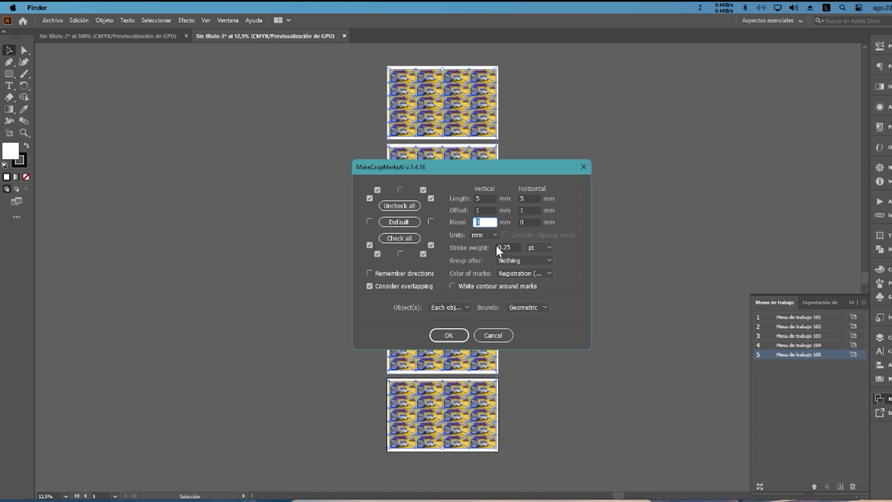
Step: Set a 0.5 pt stroke weight, keep Each object, and apply the crop marks
{"action": "left_click", "coordinate": [494, 234]}
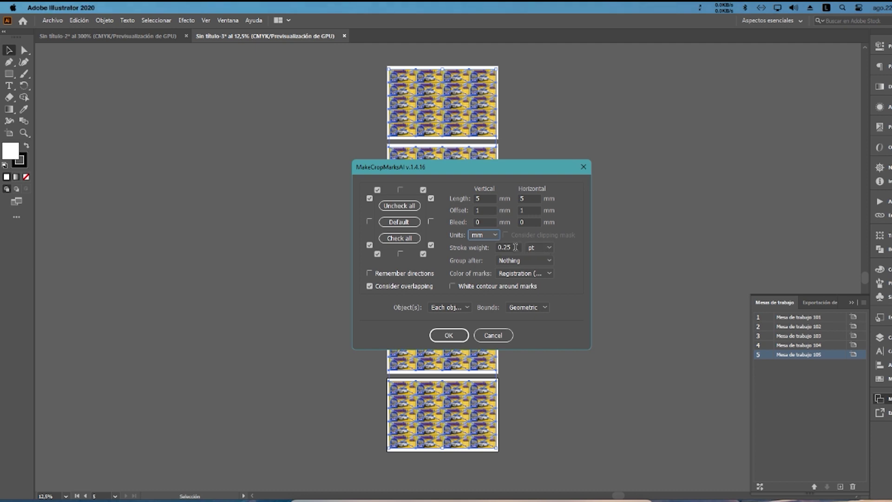
{"action": "left_click", "coordinate": [508, 247]}
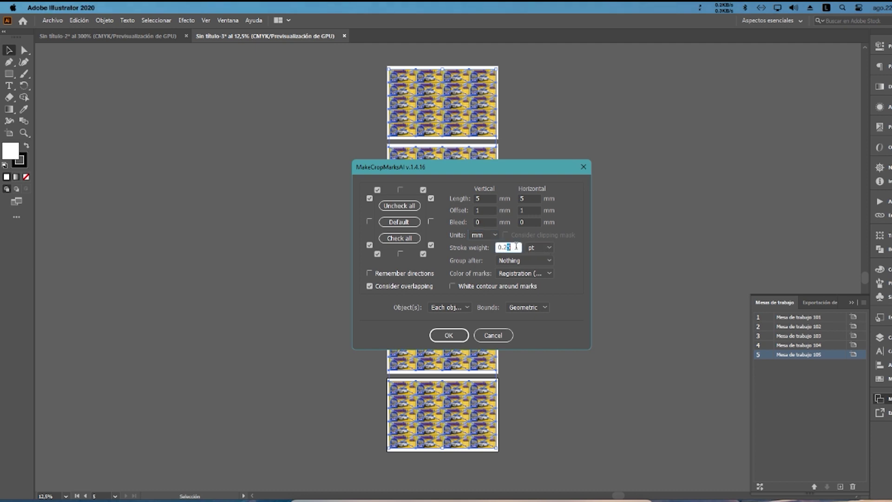
{"action": "double_click", "coordinate": [508, 246]}
{"action": "type", "text": "5"}
{"action": "key", "text": "Tab"}
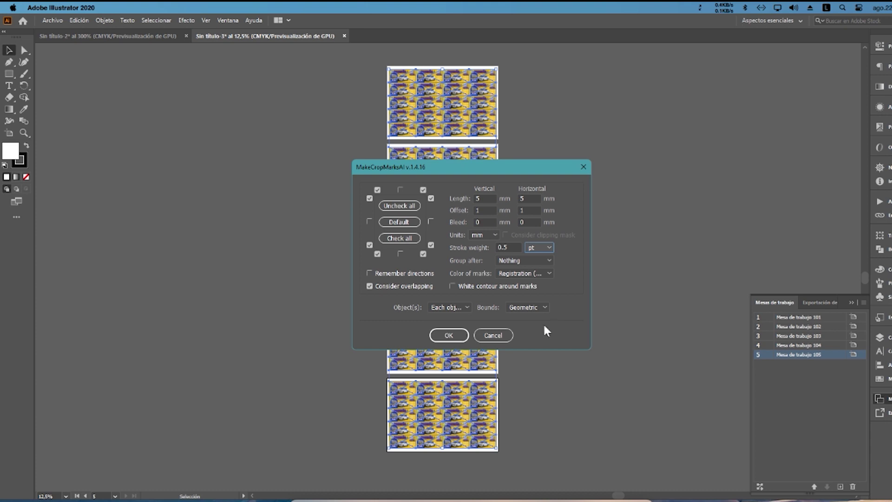
{"action": "left_click", "coordinate": [466, 308]}
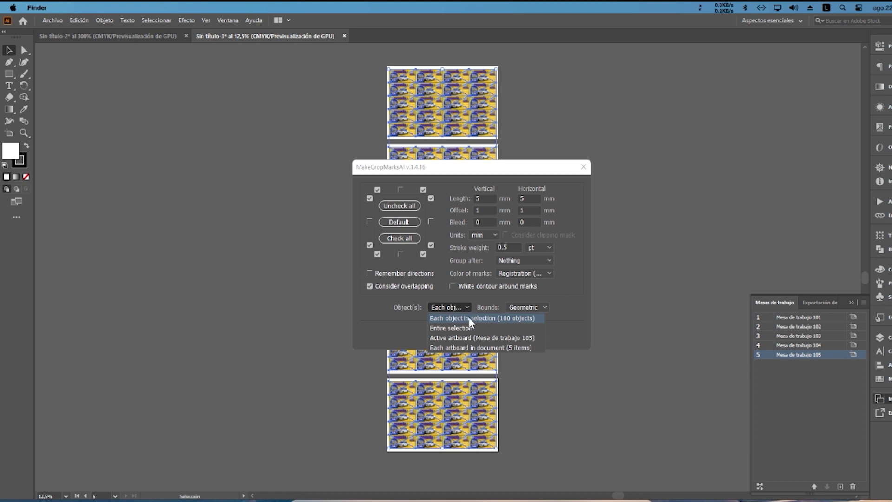
{"action": "left_click", "coordinate": [473, 318]}
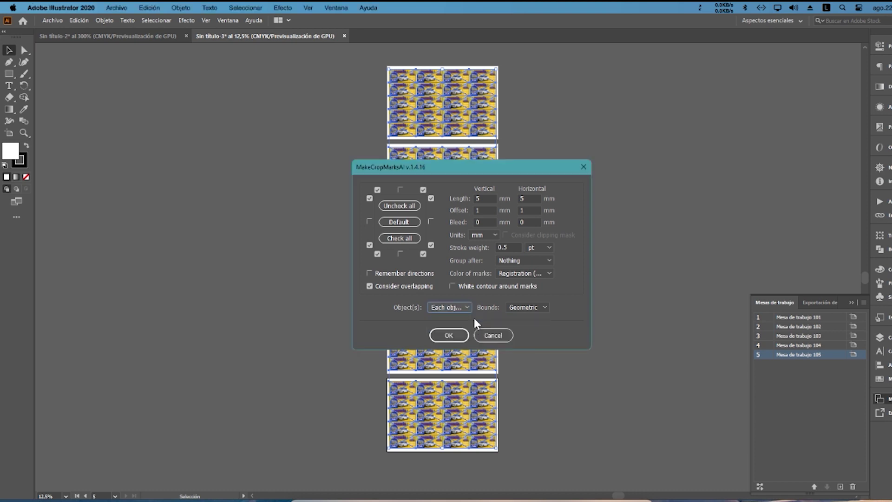
{"action": "left_click", "coordinate": [448, 335]}
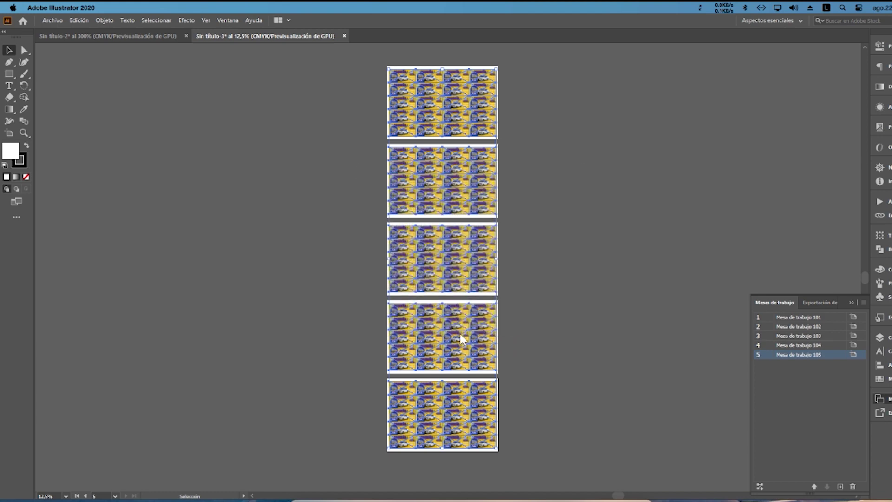
Step: Set up Save a Copy as Adobe PDF named 100-boletas-MONTADAS
{"action": "key", "text": "z"}
{"action": "left_click", "coordinate": [386, 65]}
{"action": "left_click", "coordinate": [54, 20]}
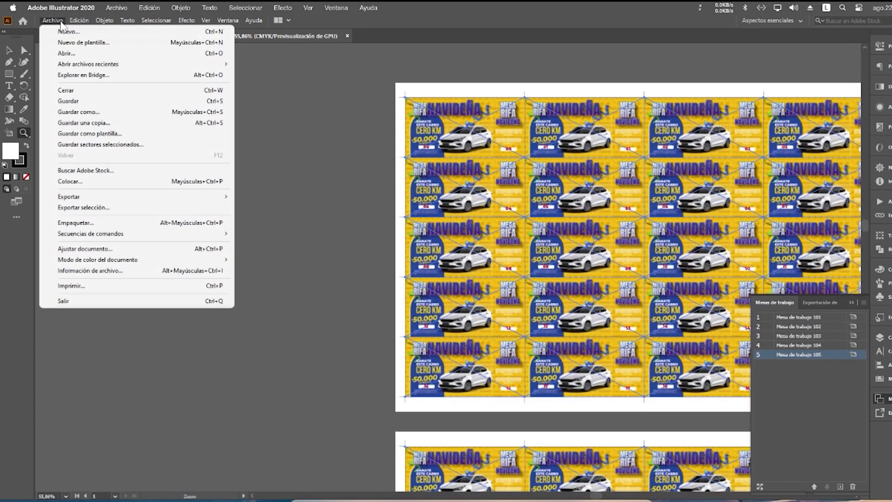
{"action": "left_click", "coordinate": [128, 123]}
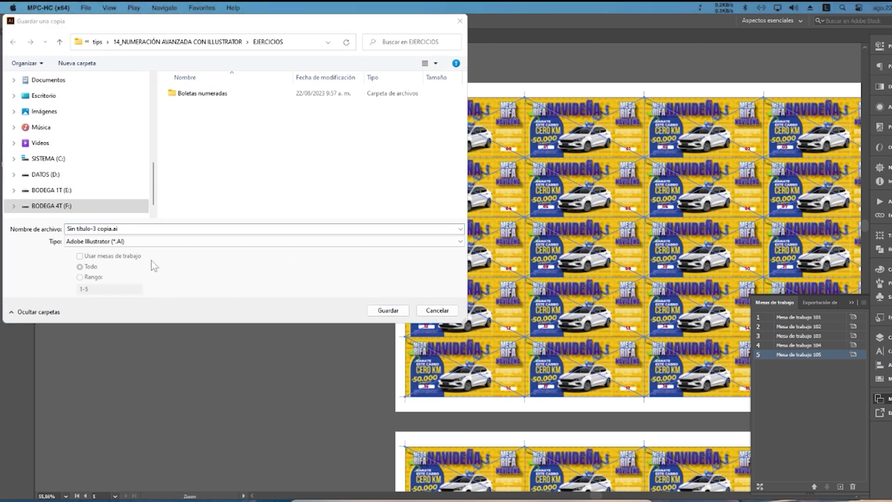
{"action": "type", "text": "100"}
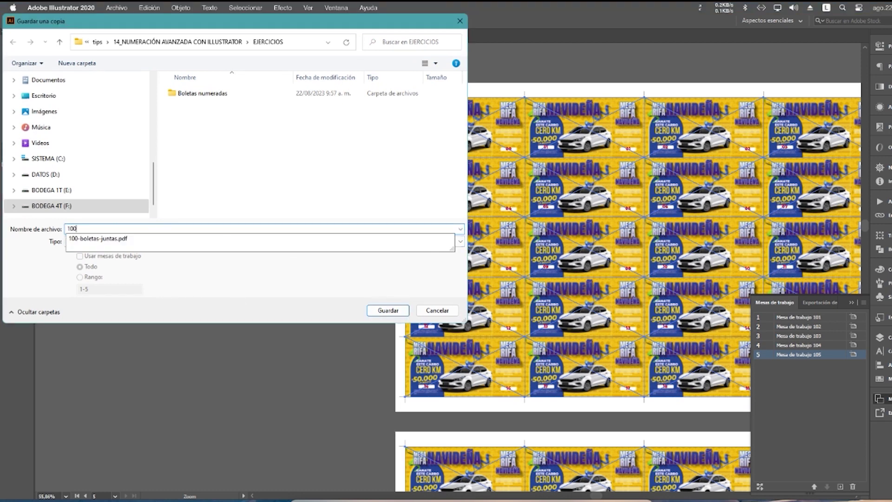
{"action": "type", "text": "-boletas-"}
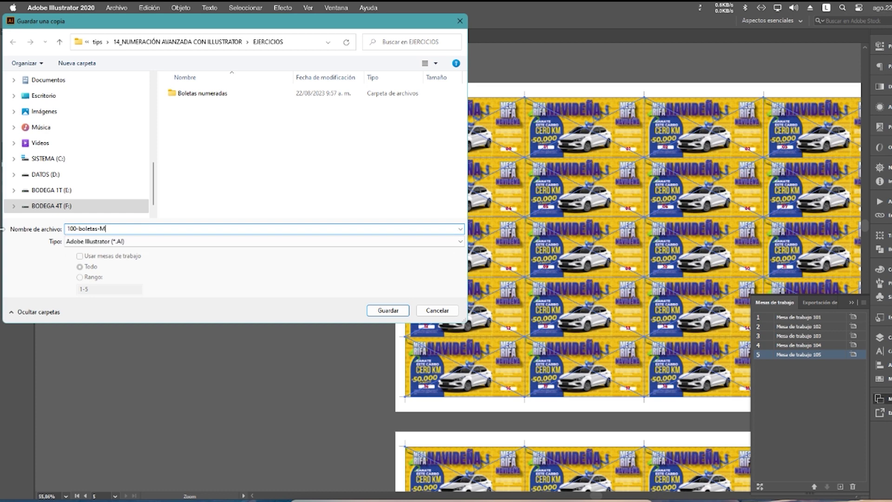
{"action": "type", "text": "MONTADAS"}
{"action": "left_click", "coordinate": [196, 241]}
{"action": "left_click", "coordinate": [203, 260]}
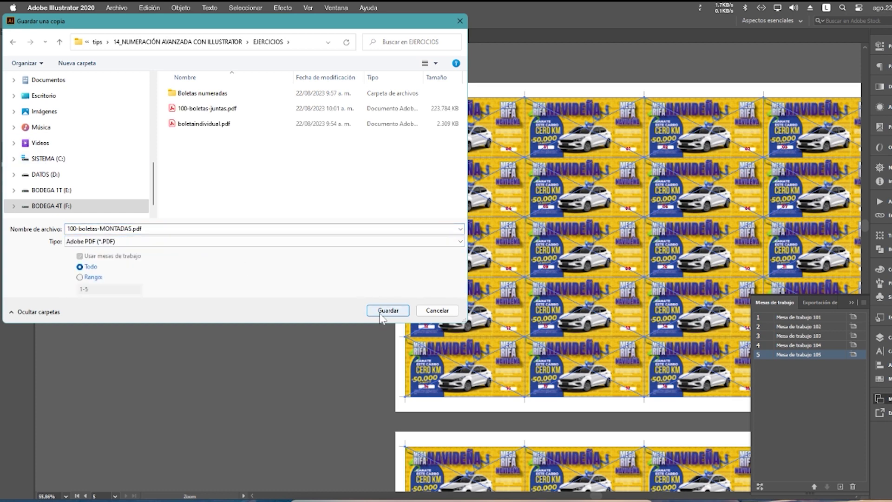